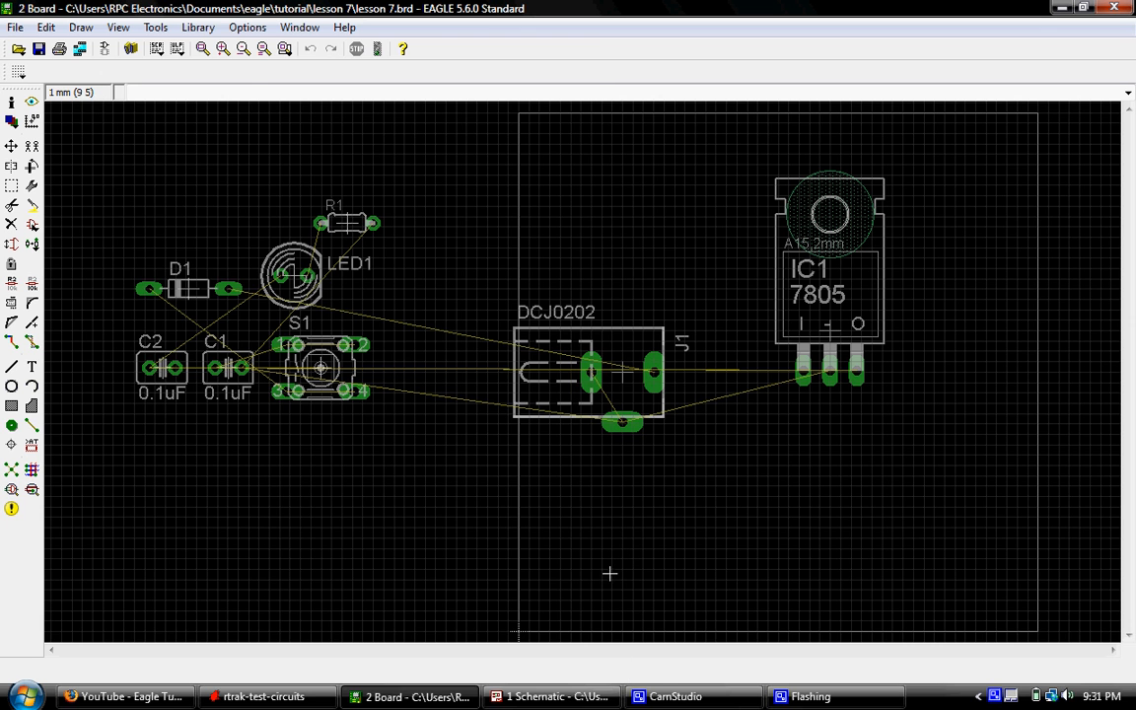
- Highlight diode D1 in the schematic with the Show tool, and examine the matching part on the board layout
{"action": "left_click", "coordinate": [552, 696]}
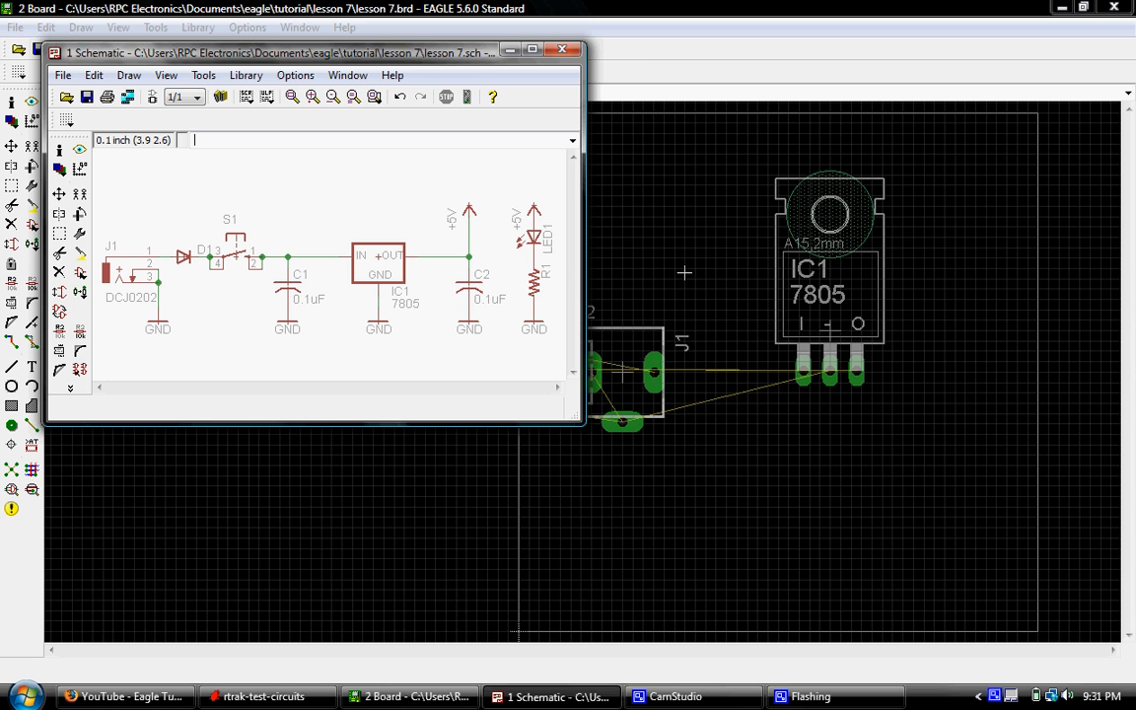
{"action": "left_click", "coordinate": [606, 8]}
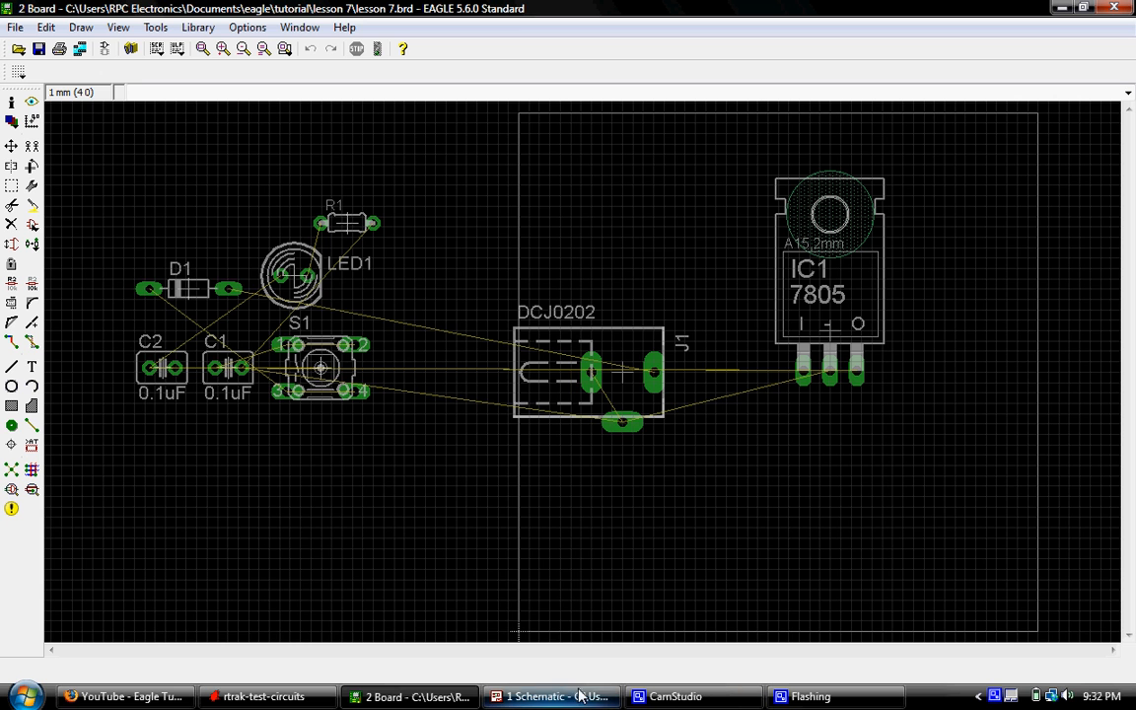
{"action": "mouse_move", "coordinate": [563, 705]}
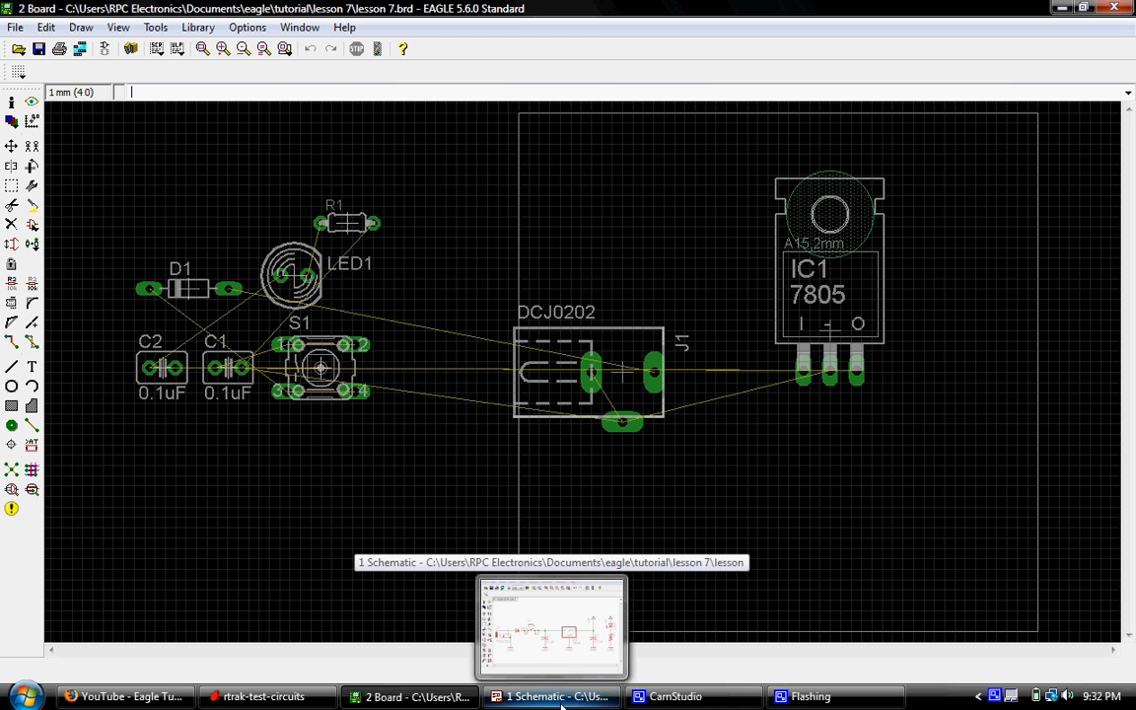
{"action": "left_click", "coordinate": [563, 704]}
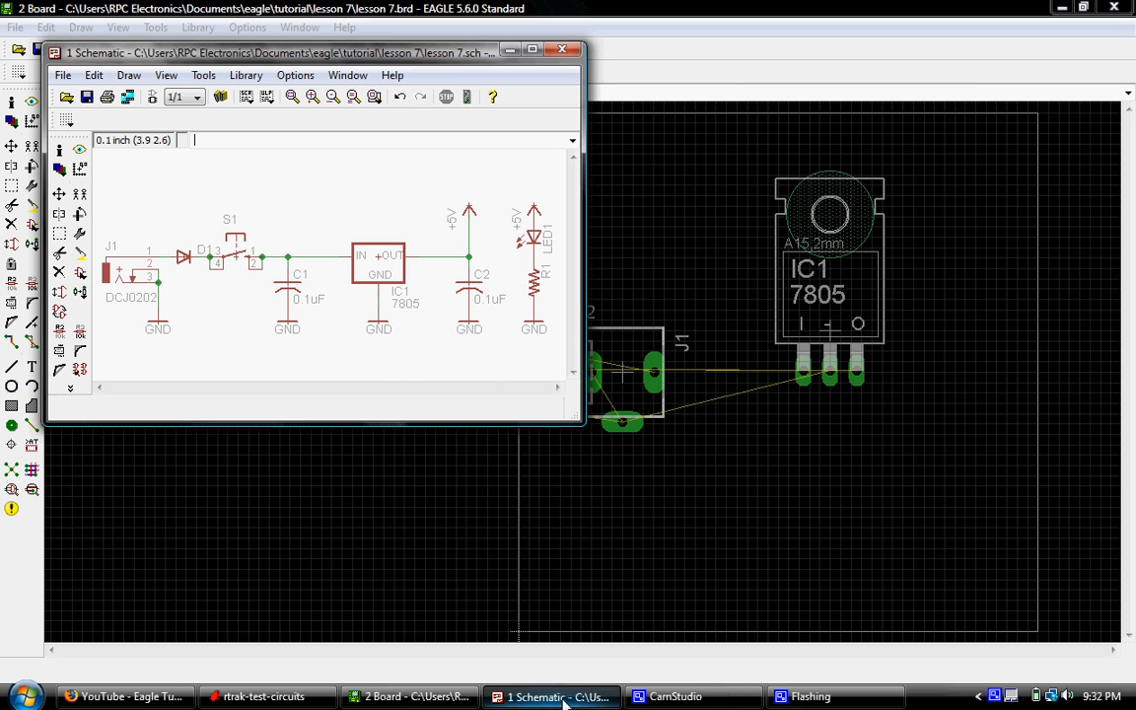
{"action": "left_click", "coordinate": [531, 49]}
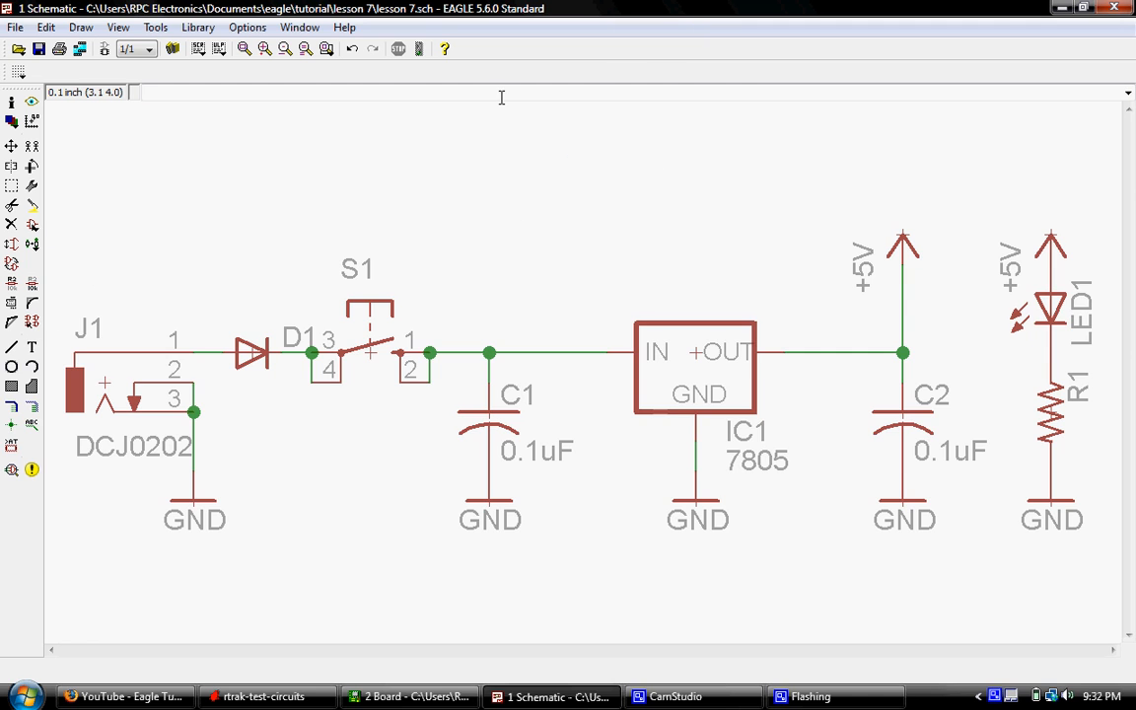
{"action": "left_click", "coordinate": [32, 104]}
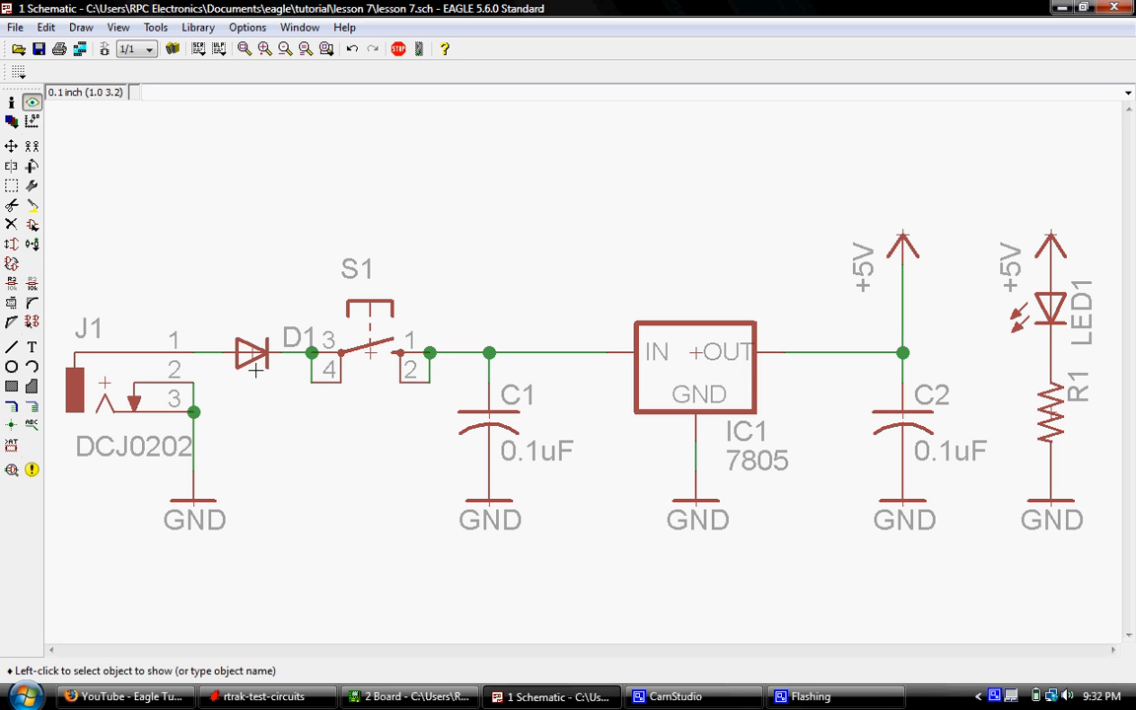
{"action": "left_click", "coordinate": [254, 352]}
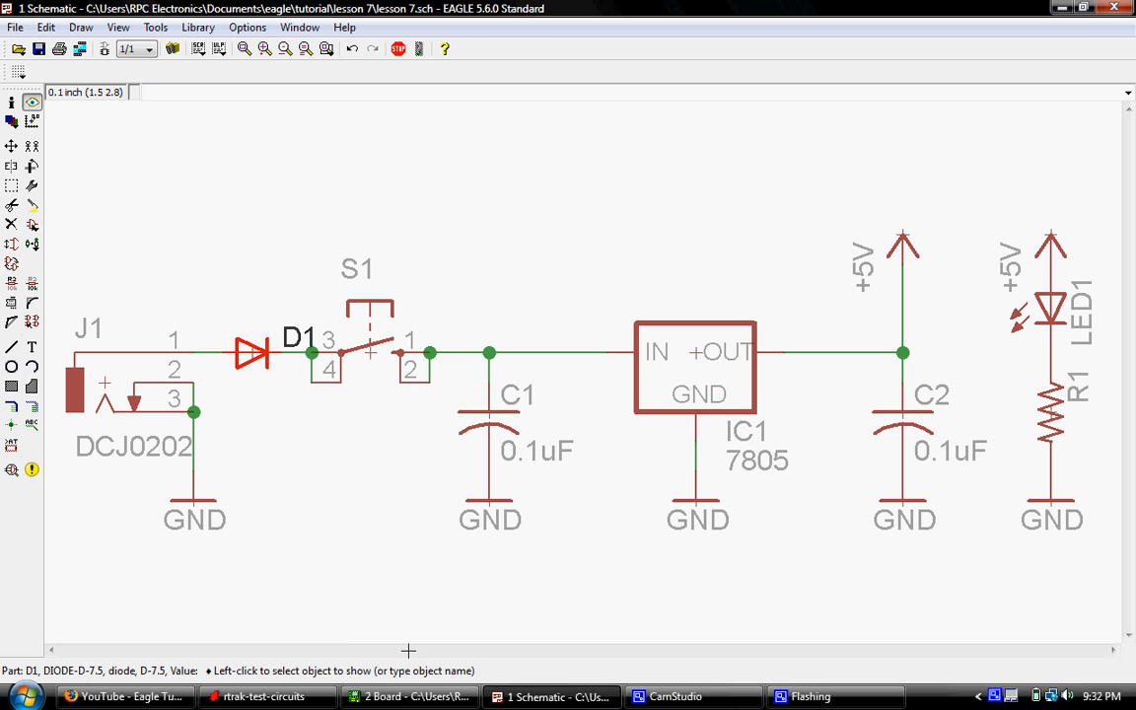
{"action": "left_click", "coordinate": [392, 702]}
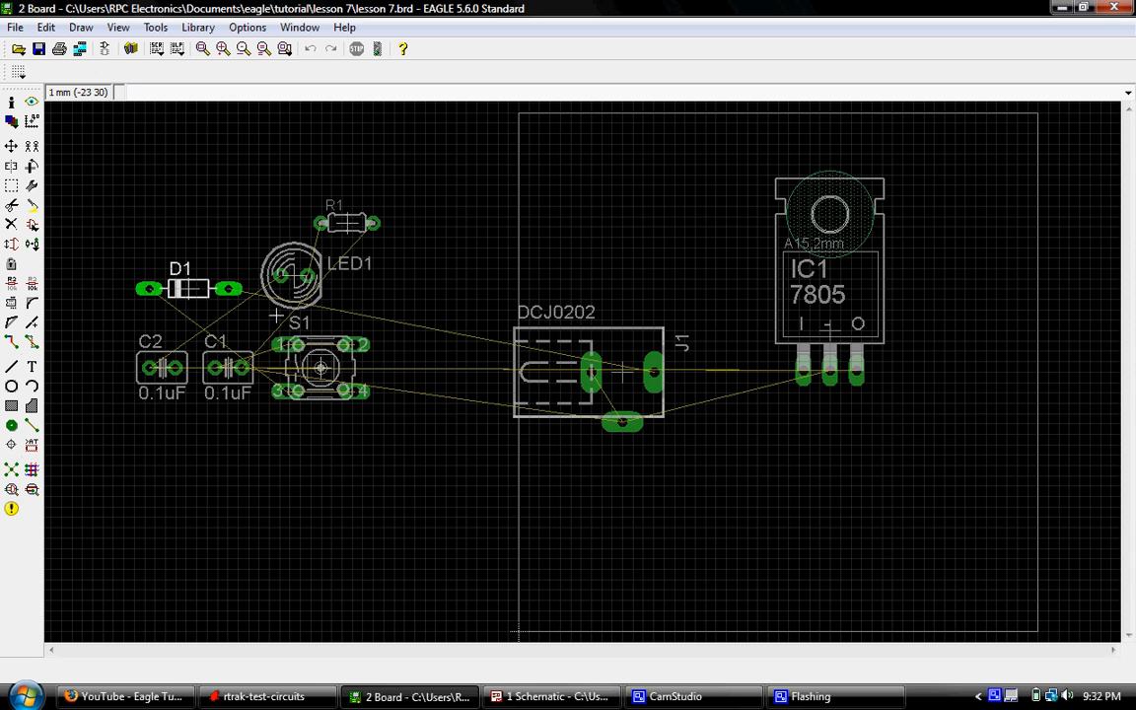
- Show the net between J1 pin 1 and diode D1 in the schematic, and examine its airwire on the board
{"action": "left_click", "coordinate": [544, 698]}
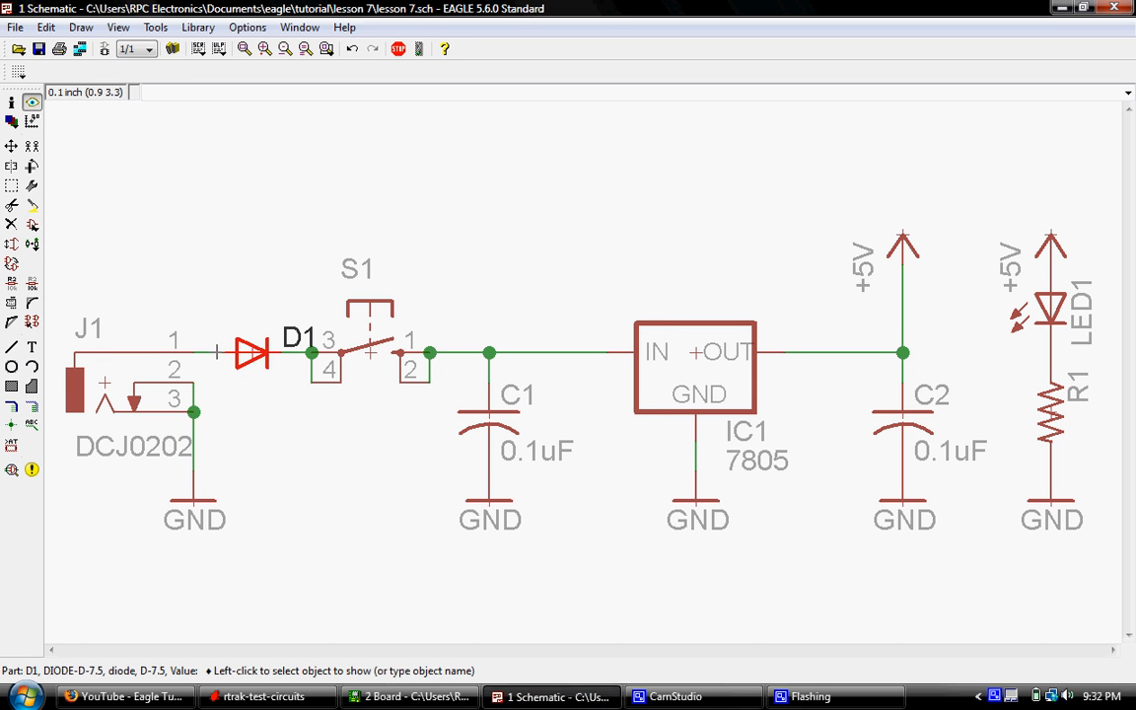
{"action": "left_click", "coordinate": [205, 353]}
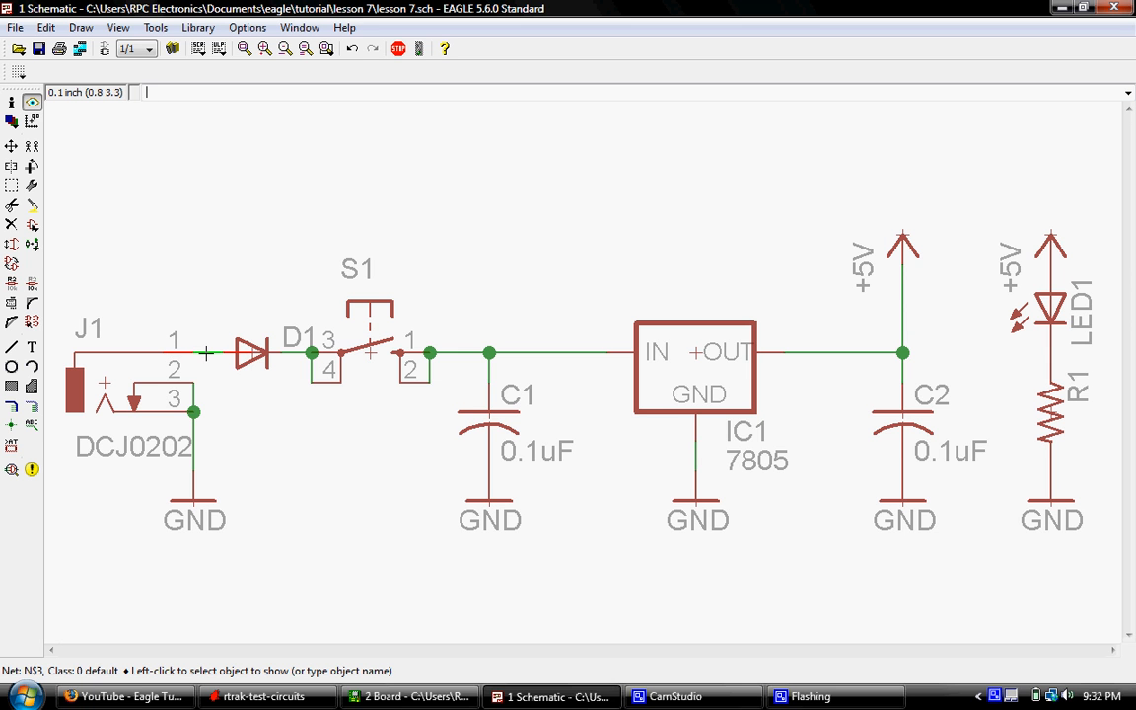
{"action": "left_click", "coordinate": [410, 696]}
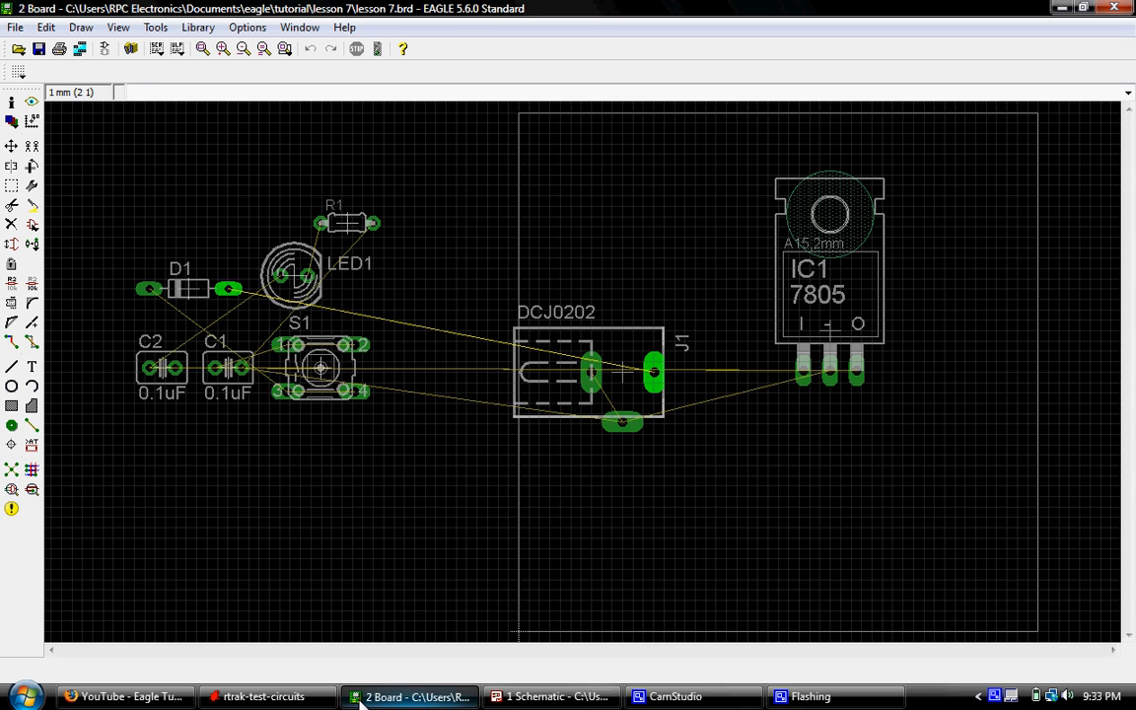
{"action": "left_click", "coordinate": [545, 691]}
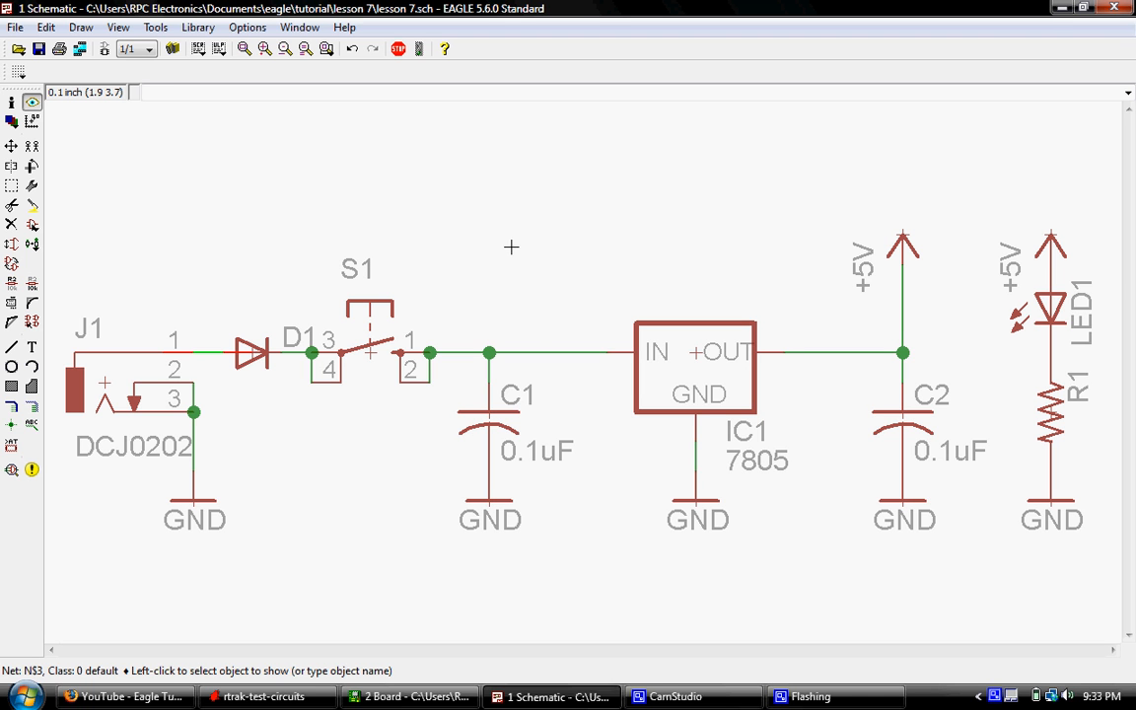
{"action": "mouse_move", "coordinate": [441, 707]}
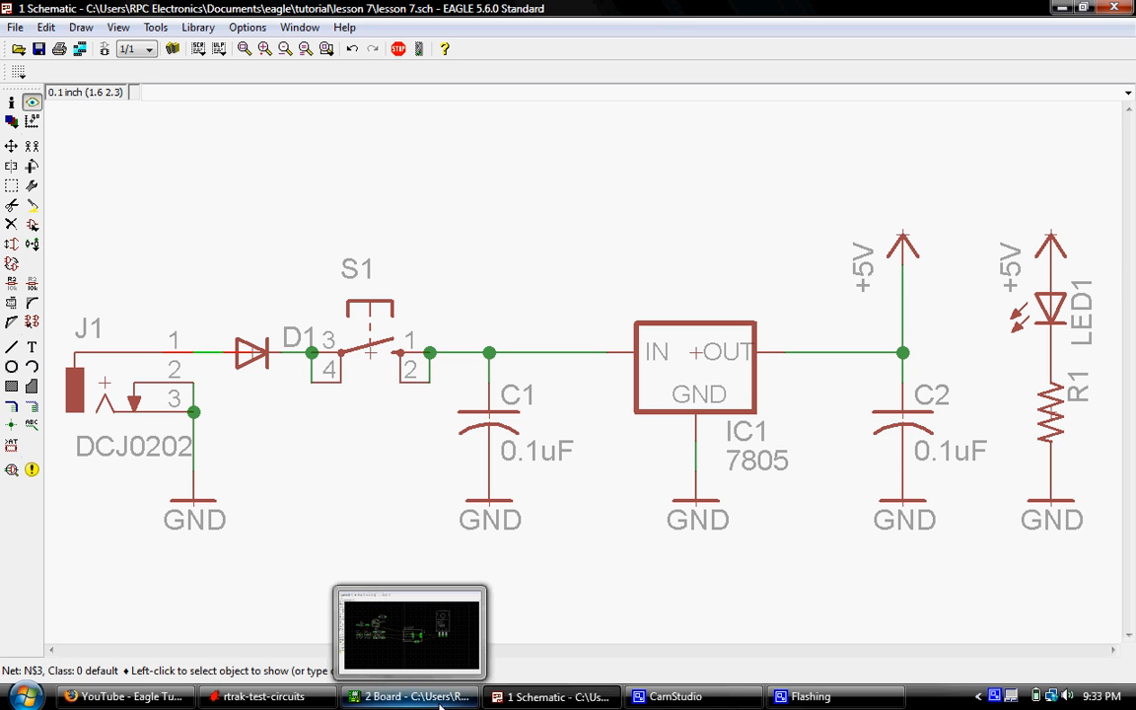
{"action": "left_click", "coordinate": [434, 703]}
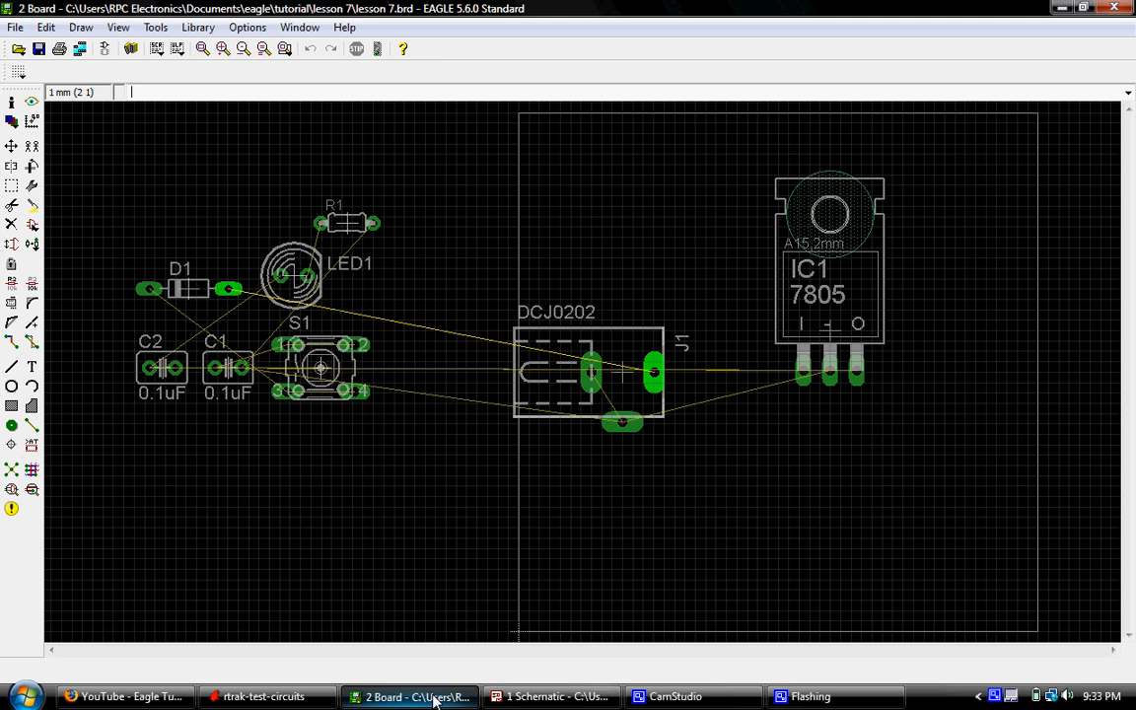
- Clear the net highlight in the schematic and return to the board layout
{"action": "left_click", "coordinate": [552, 697]}
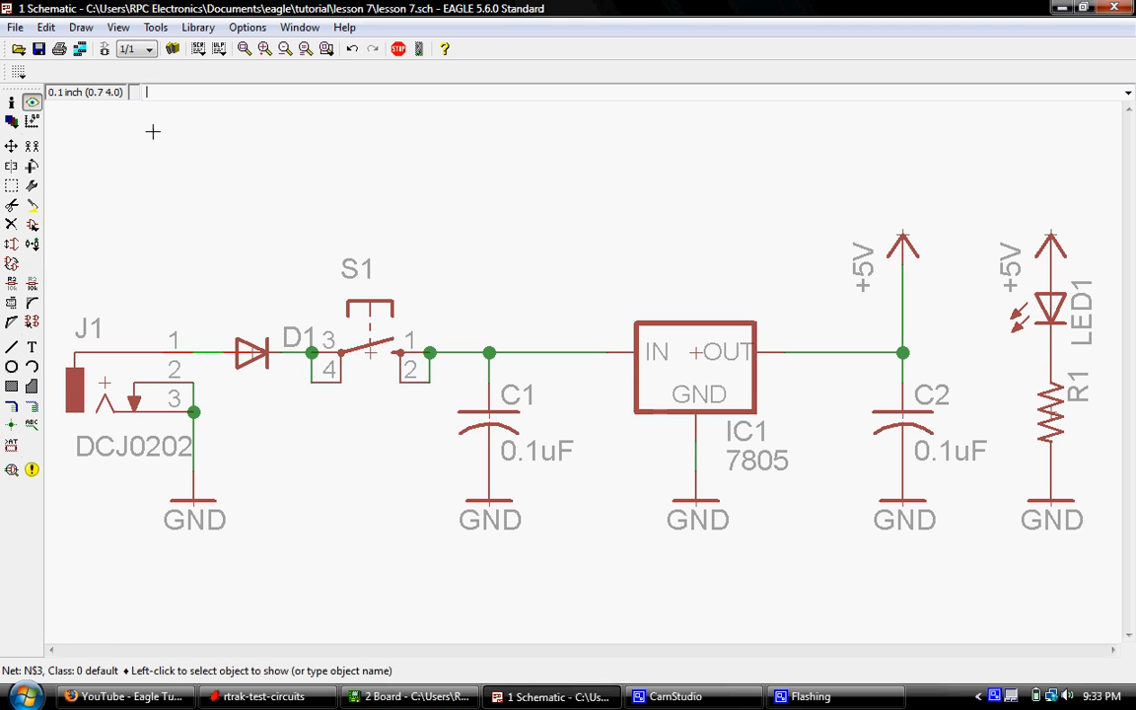
{"action": "left_click", "coordinate": [33, 102]}
{"action": "left_click", "coordinate": [211, 353]}
{"action": "left_click", "coordinate": [33, 103]}
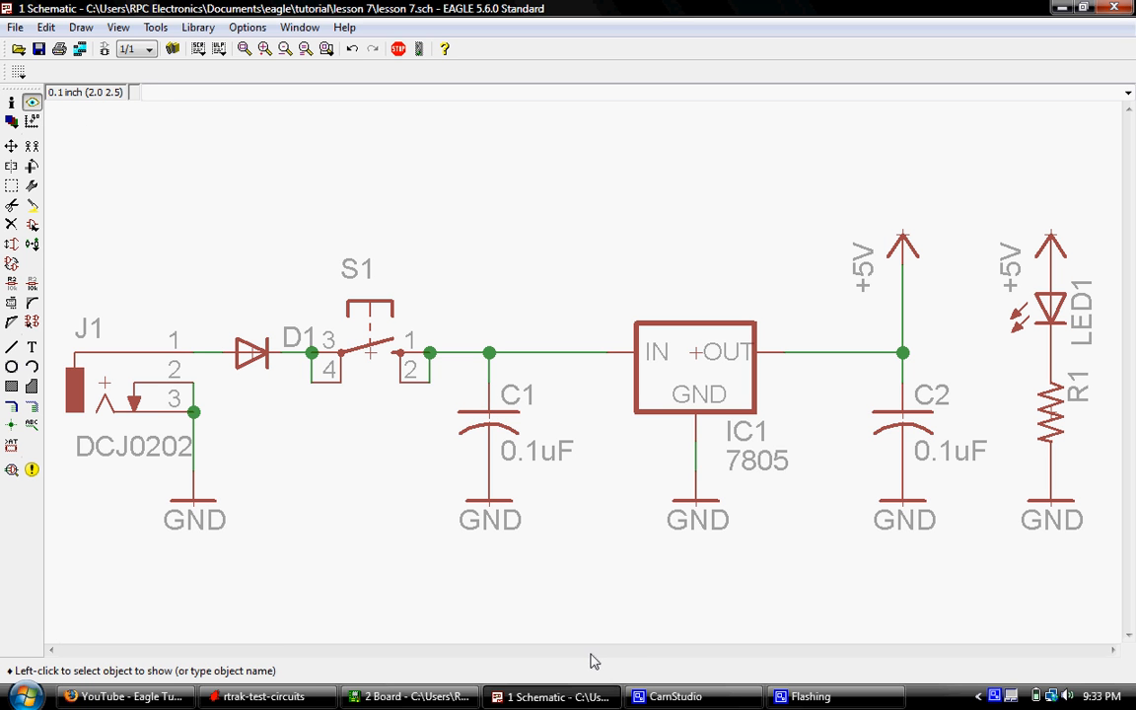
{"action": "left_click", "coordinate": [459, 697]}
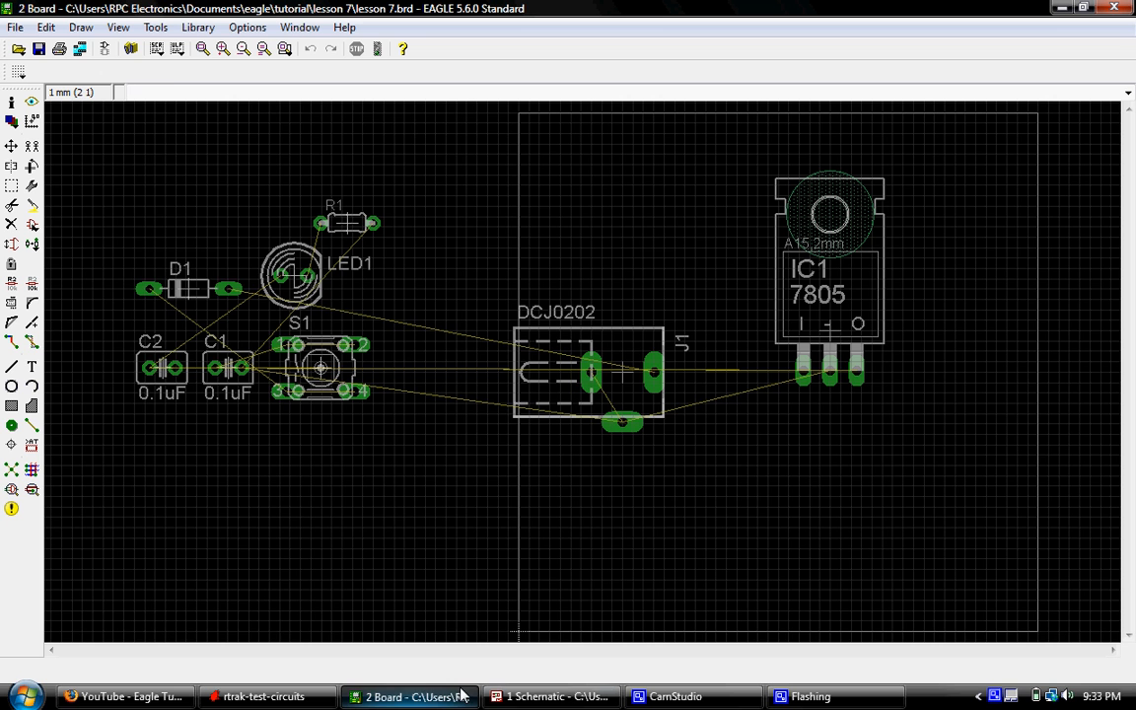
- Move diode D1 inside the board outline, rotated to 90 degrees, and place it below the gap between J1 and IC1
{"action": "left_click", "coordinate": [11, 146]}
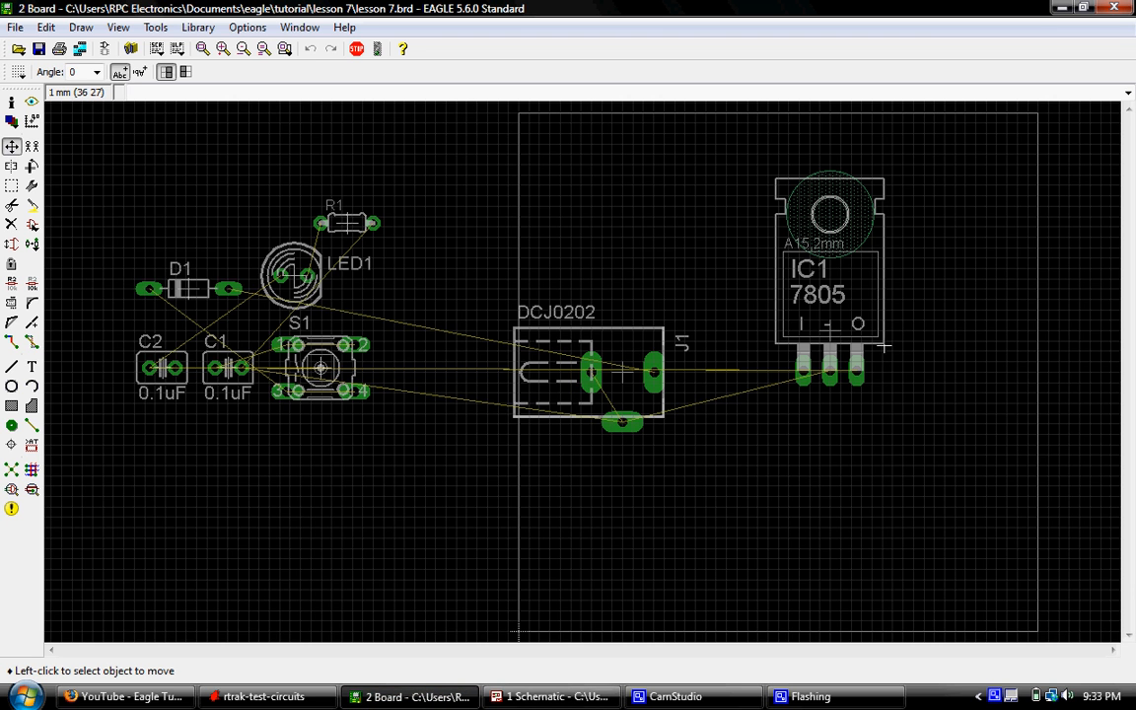
{"action": "scroll", "coordinate": [885, 347], "scroll_direction": "up", "scroll_amount": 2}
{"action": "scroll", "coordinate": [996, 337], "scroll_direction": "down", "scroll_amount": 3}
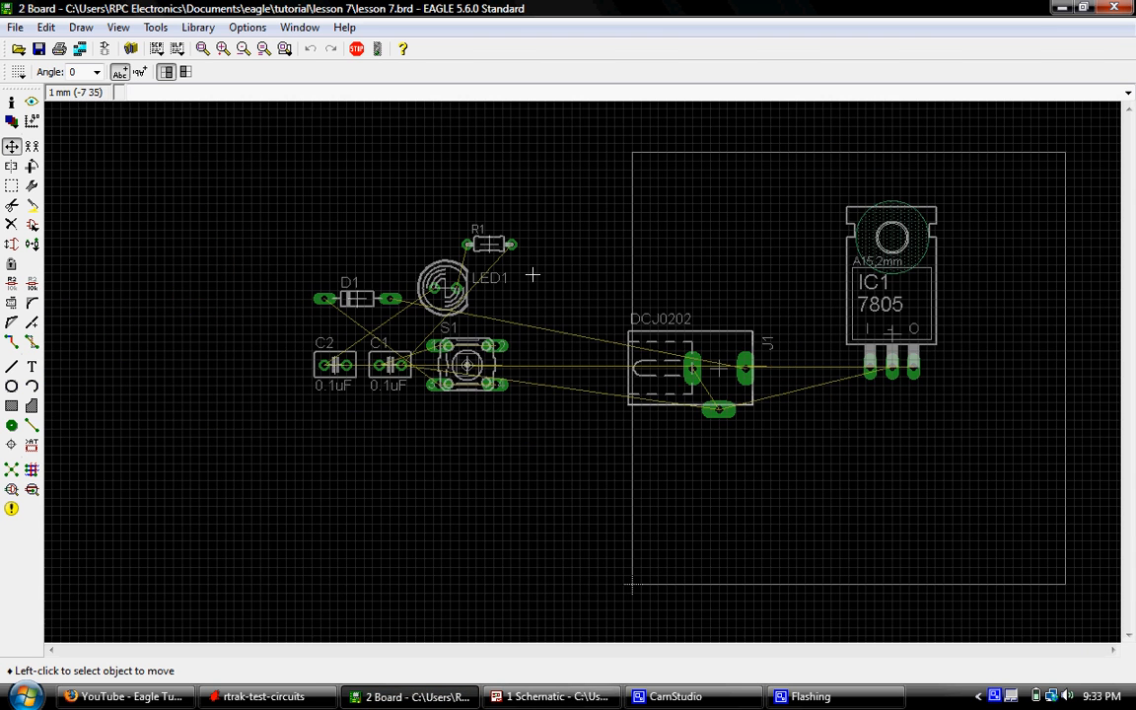
{"action": "scroll", "coordinate": [340, 274], "scroll_direction": "up", "scroll_amount": 4}
{"action": "left_click", "coordinate": [373, 291]}
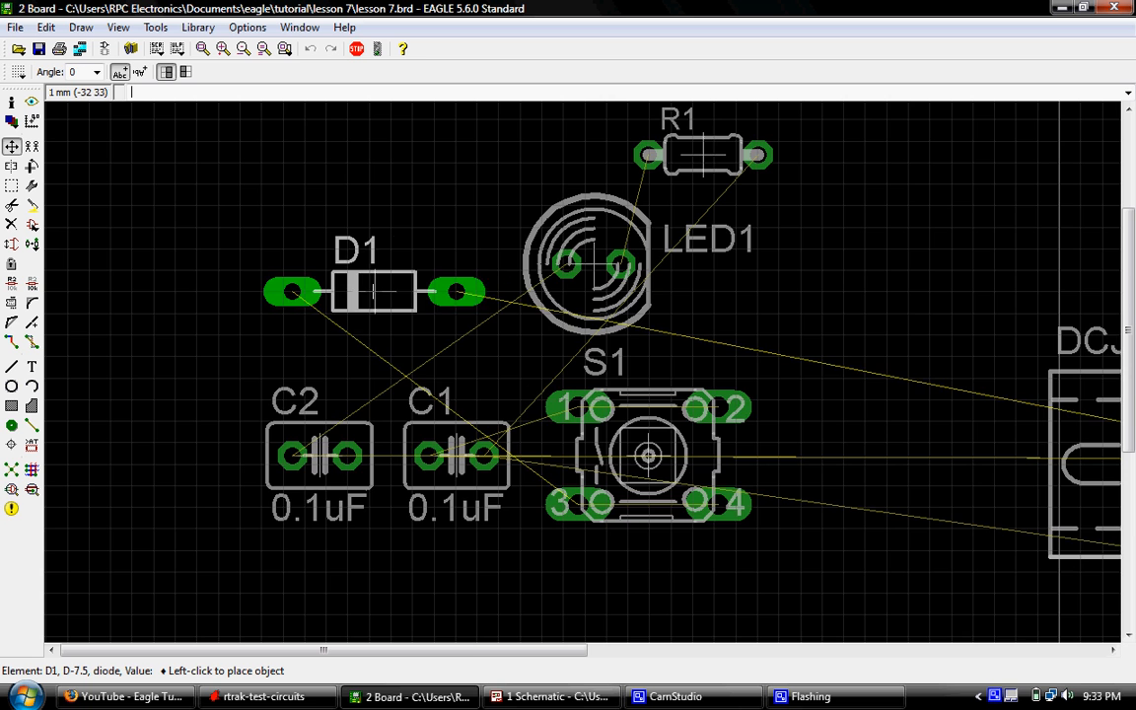
{"action": "scroll", "coordinate": [371, 301], "scroll_direction": "down", "scroll_amount": 5}
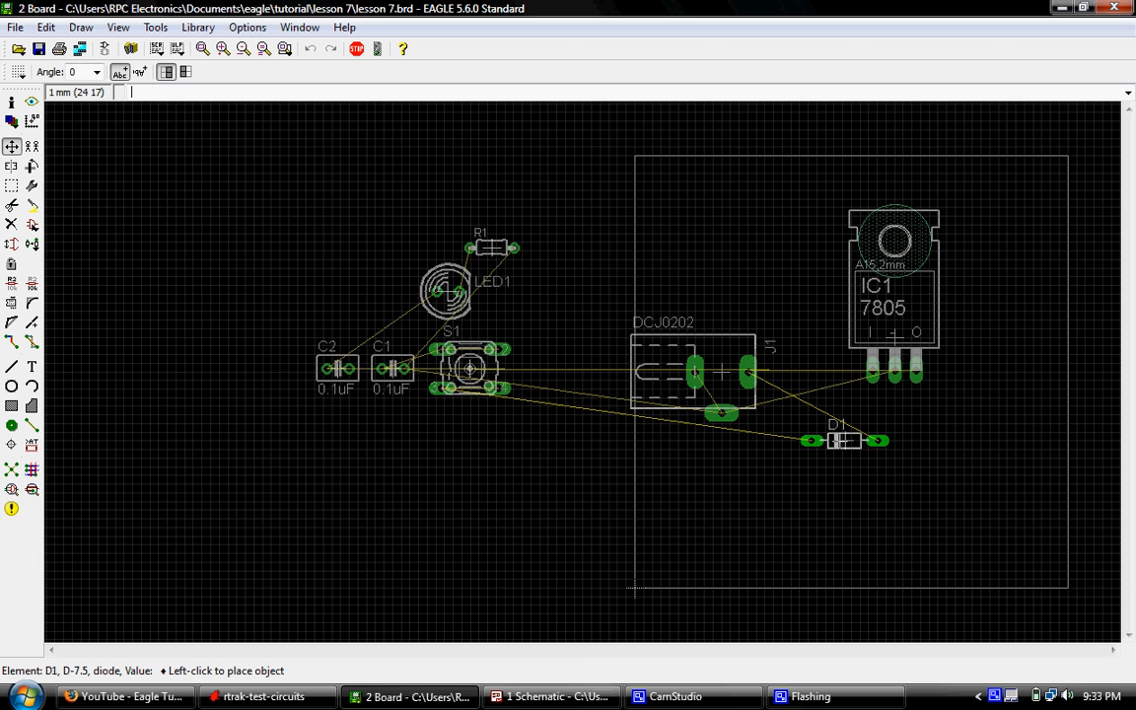
{"action": "right_click", "coordinate": [839, 441]}
{"action": "left_click", "coordinate": [828, 439]}
{"action": "scroll", "coordinate": [849, 466], "scroll_direction": "up", "scroll_amount": 4}
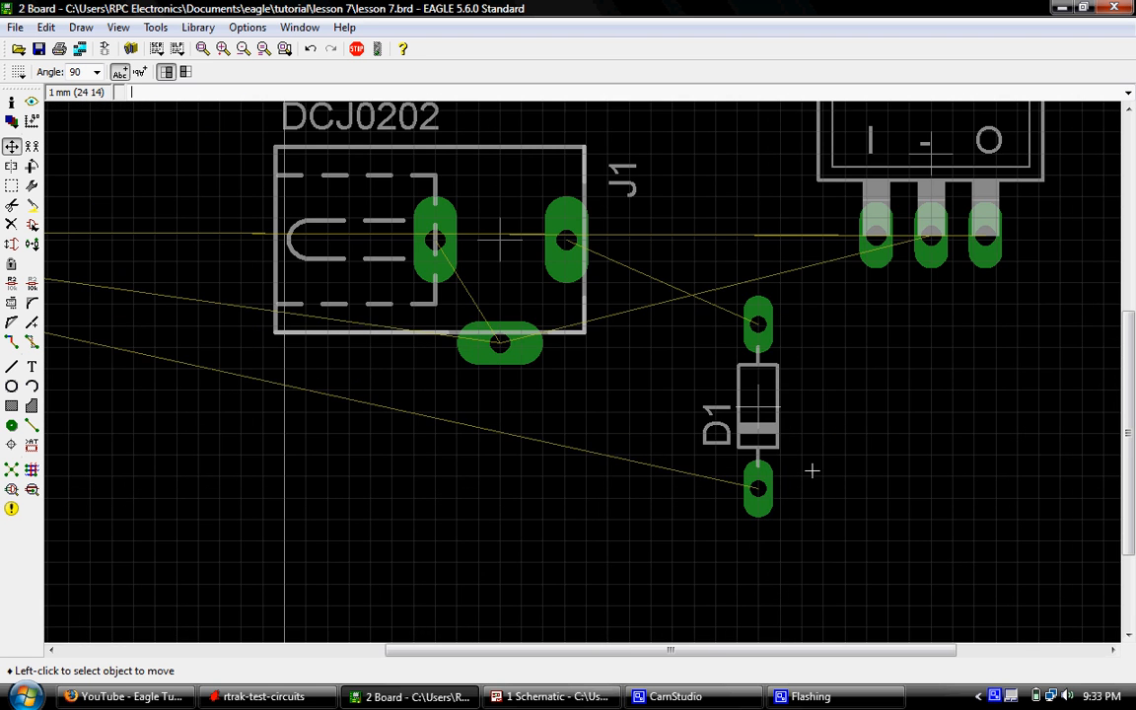
- Rotate diode D1 to 180 degrees and place it between J1 and IC1, in line with J1's outer pad
{"action": "scroll", "coordinate": [812, 471], "scroll_direction": "up", "scroll_amount": 6}
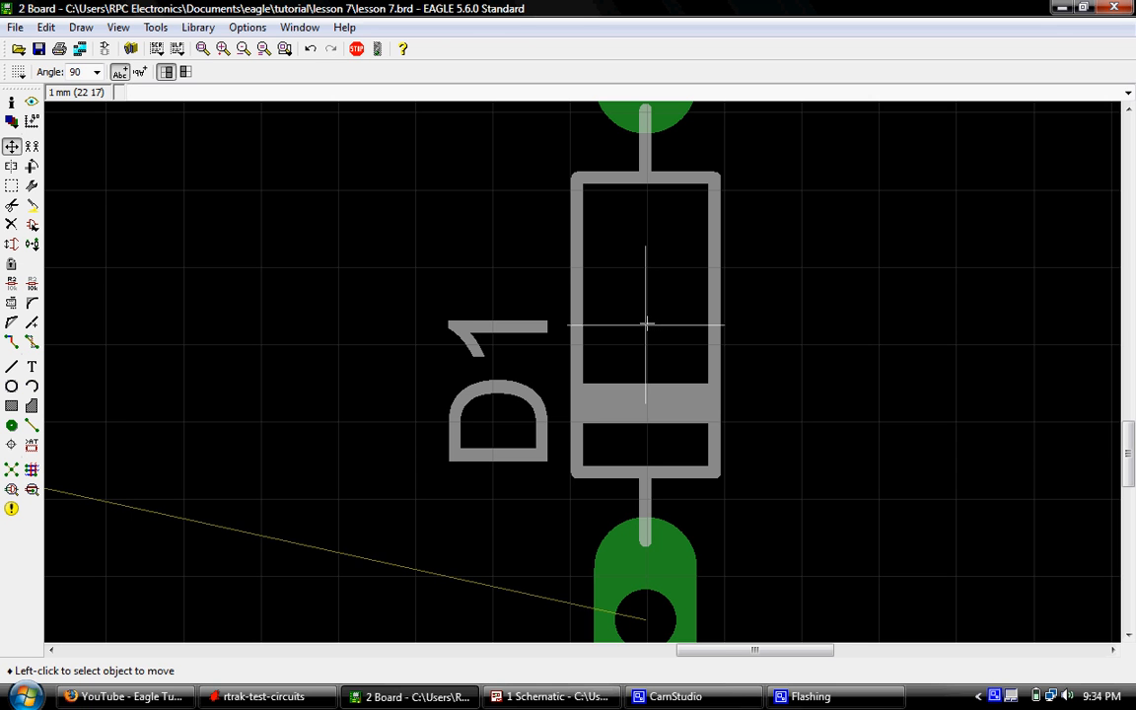
{"action": "left_click", "coordinate": [646, 324]}
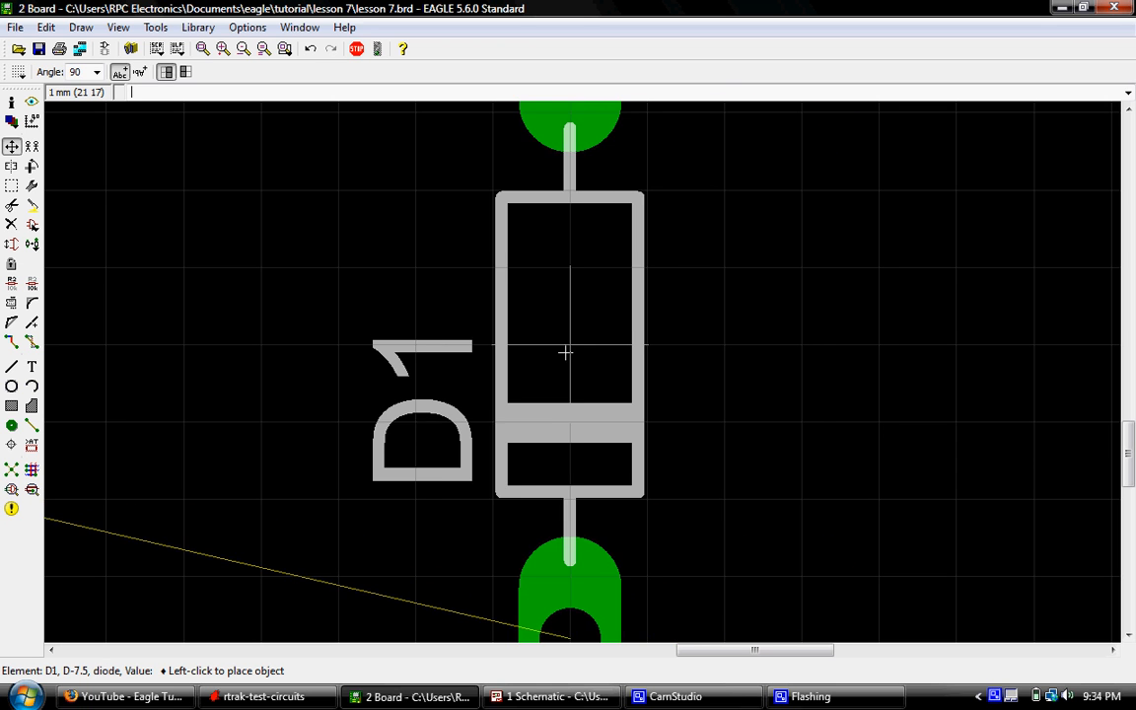
{"action": "scroll", "coordinate": [586, 347], "scroll_direction": "down", "scroll_amount": 8}
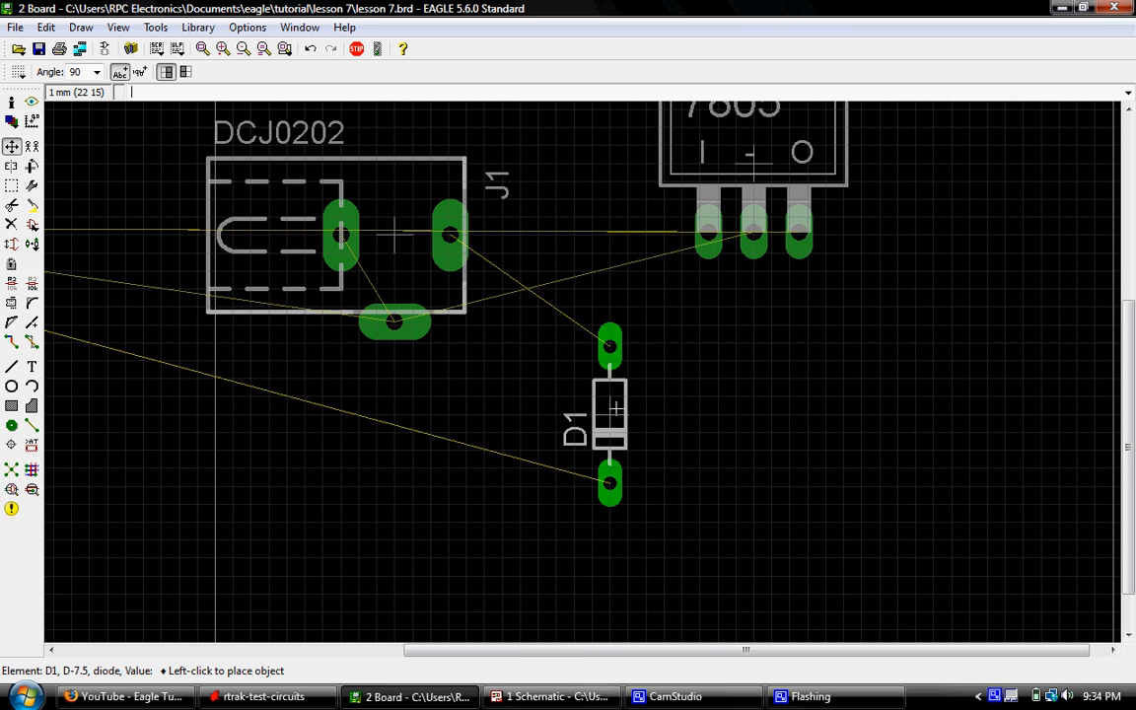
{"action": "right_click", "coordinate": [617, 341]}
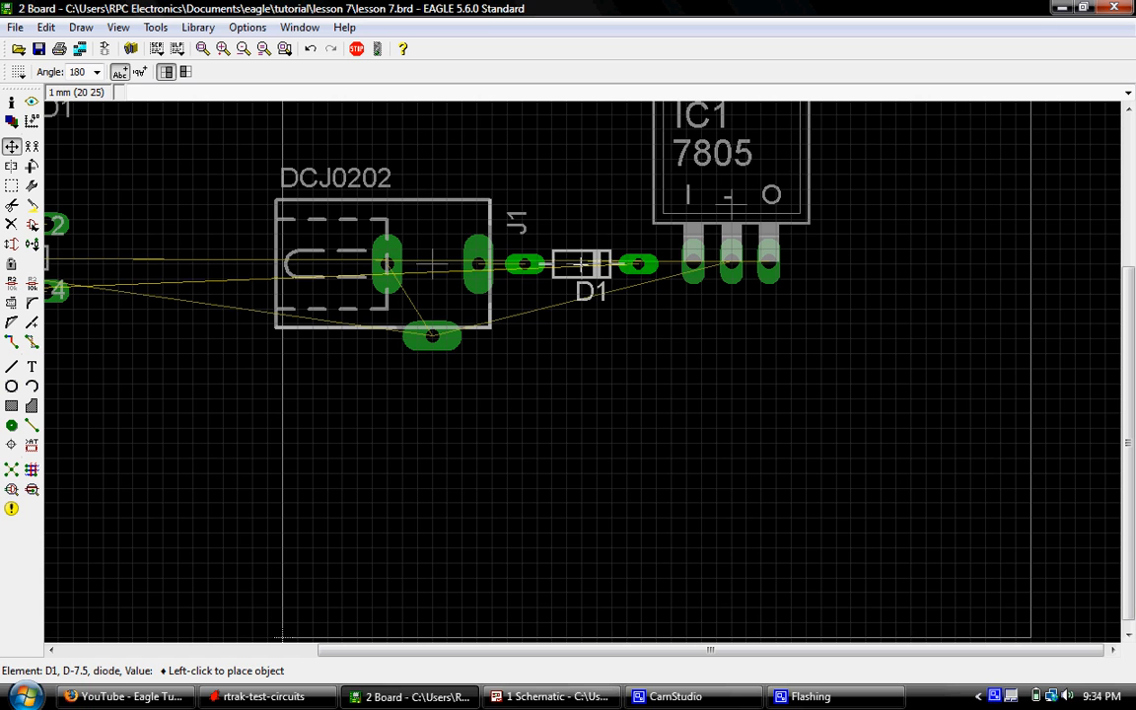
{"action": "left_click", "coordinate": [582, 265]}
- Move capacitor C1 onto the board, rotated to 180 degrees, and place it just below IC1's input pin
{"action": "scroll", "coordinate": [613, 292], "scroll_direction": "down", "scroll_amount": 1}
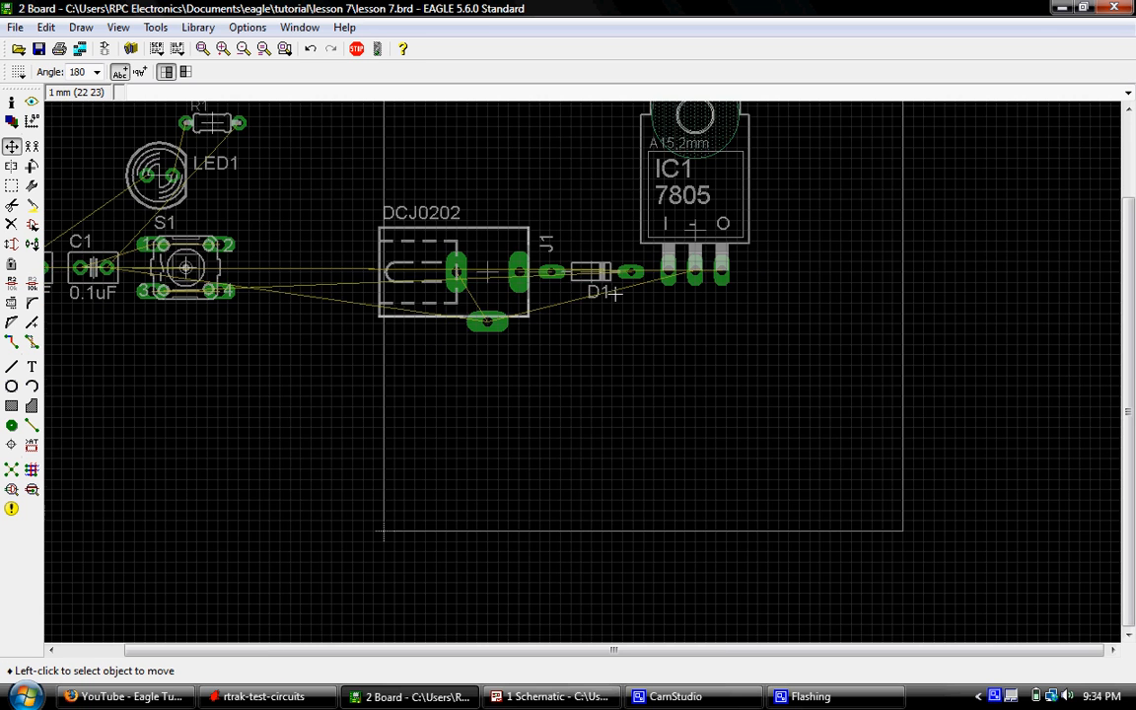
{"action": "scroll", "coordinate": [614, 292], "scroll_direction": "down", "scroll_amount": 1}
{"action": "scroll", "coordinate": [605, 302], "scroll_direction": "down", "scroll_amount": 1}
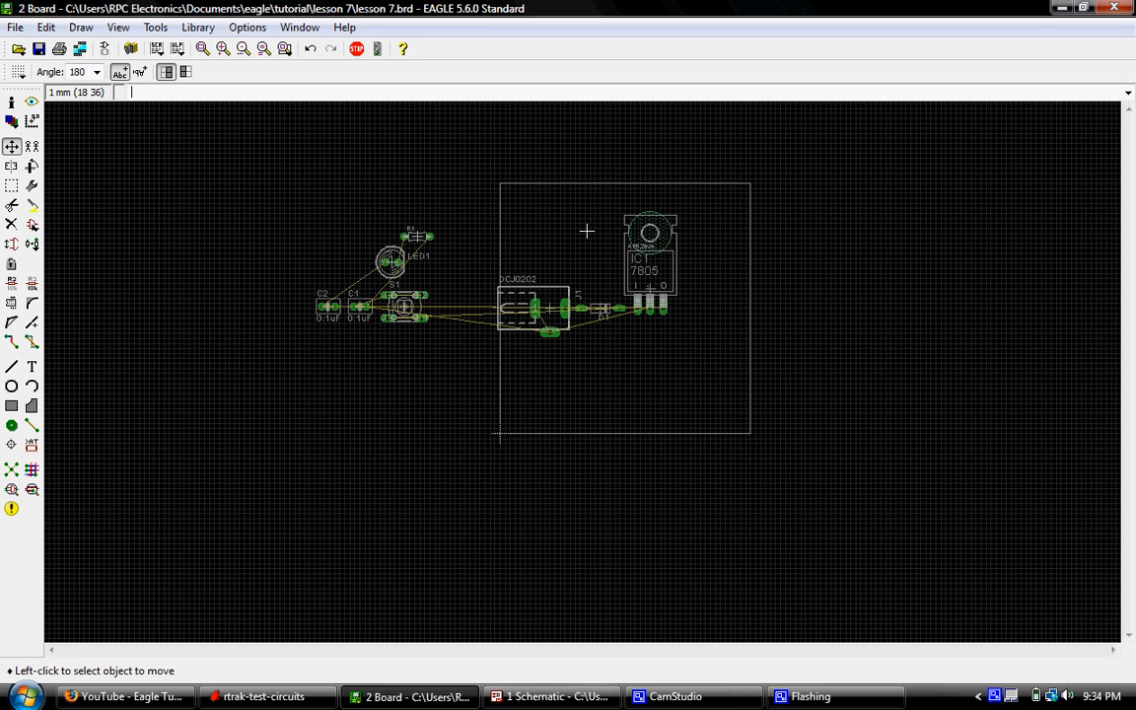
{"action": "scroll", "coordinate": [602, 325], "scroll_direction": "up", "scroll_amount": 3}
{"action": "scroll", "coordinate": [604, 330], "scroll_direction": "down", "scroll_amount": 1}
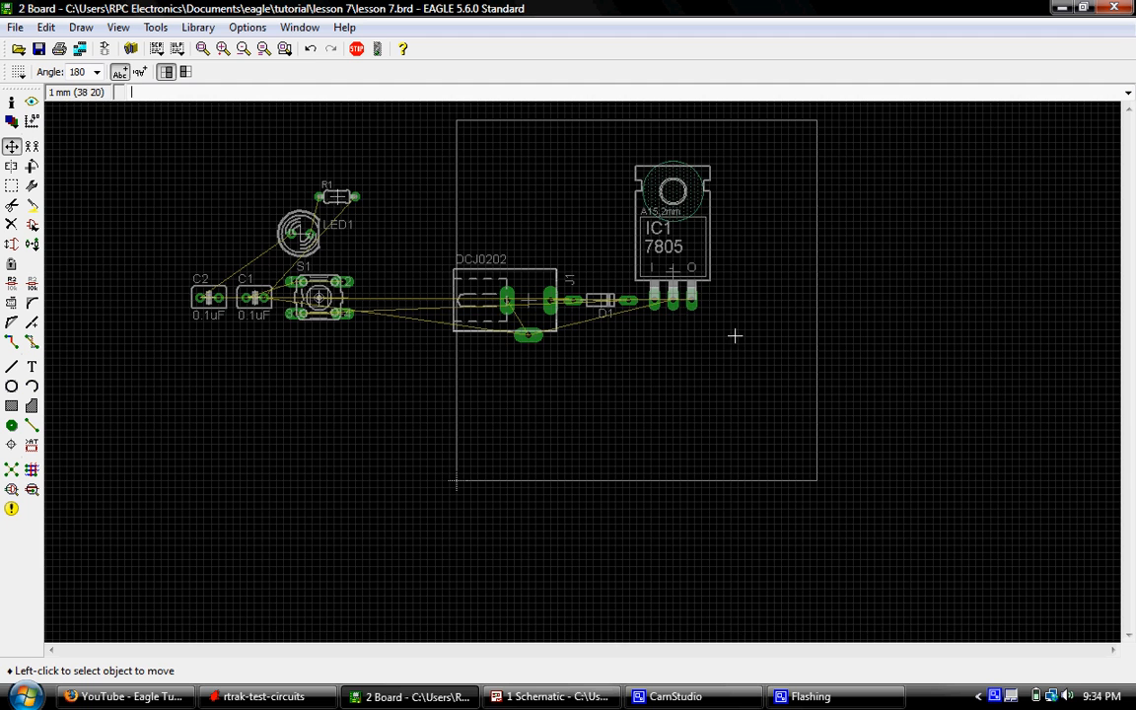
{"action": "scroll", "coordinate": [673, 306], "scroll_direction": "up", "scroll_amount": 3}
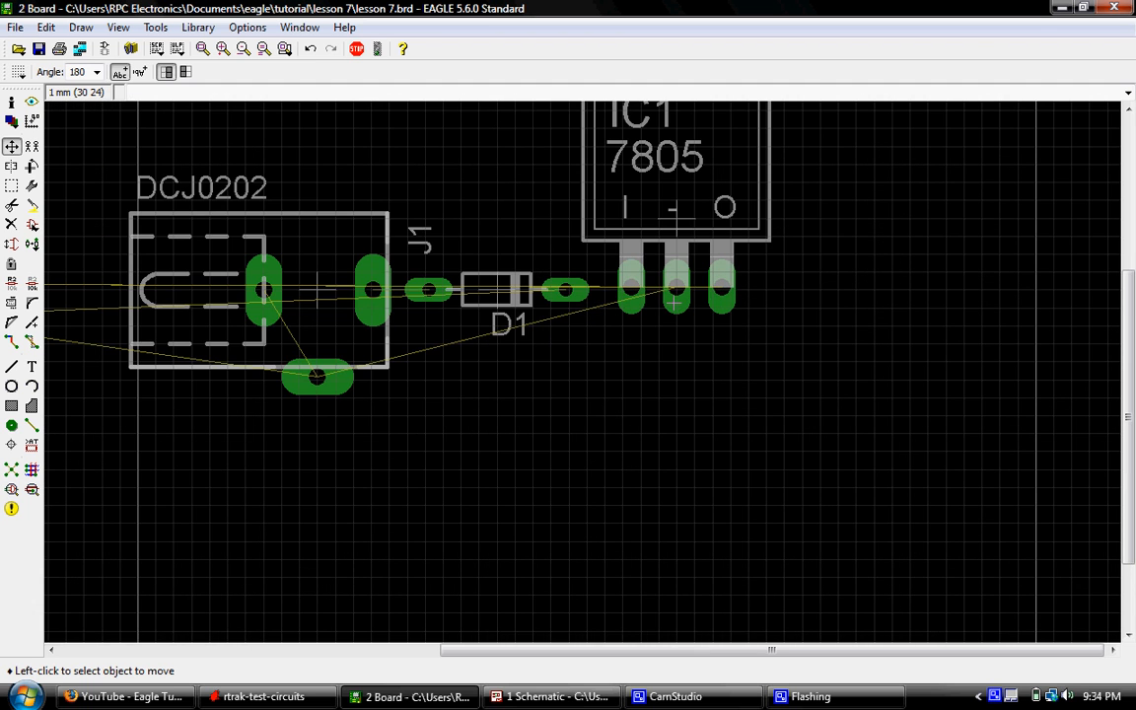
{"action": "scroll", "coordinate": [688, 260], "scroll_direction": "down", "scroll_amount": 2}
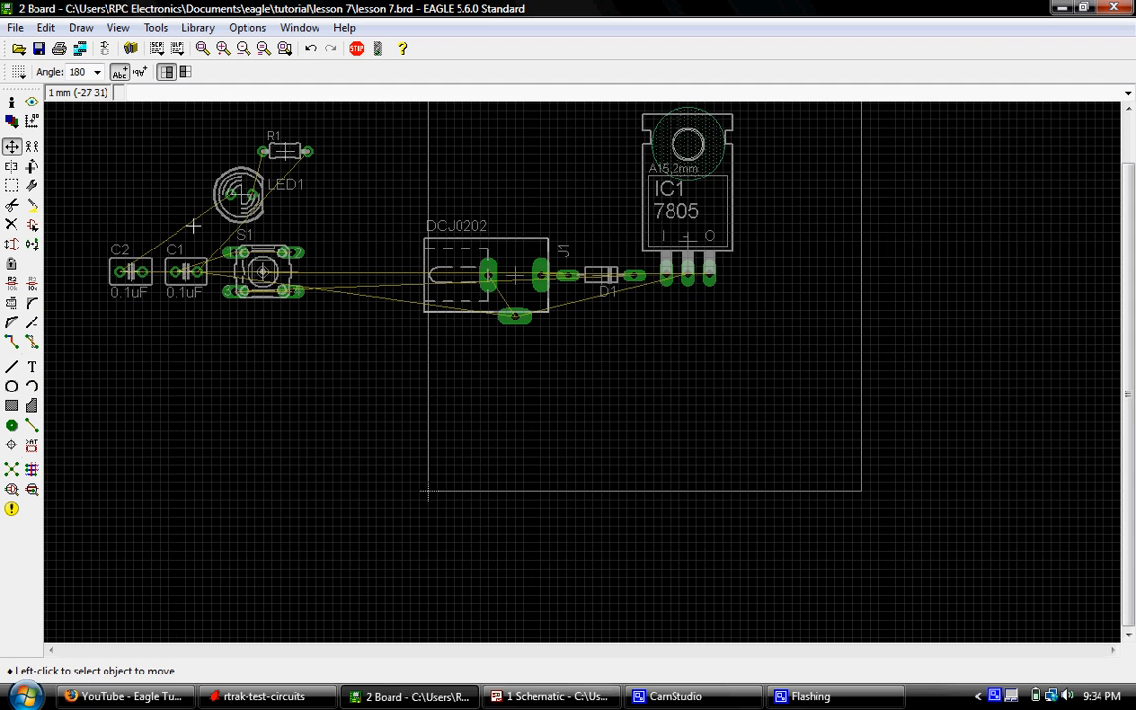
{"action": "scroll", "coordinate": [184, 274], "scroll_direction": "up", "scroll_amount": 4}
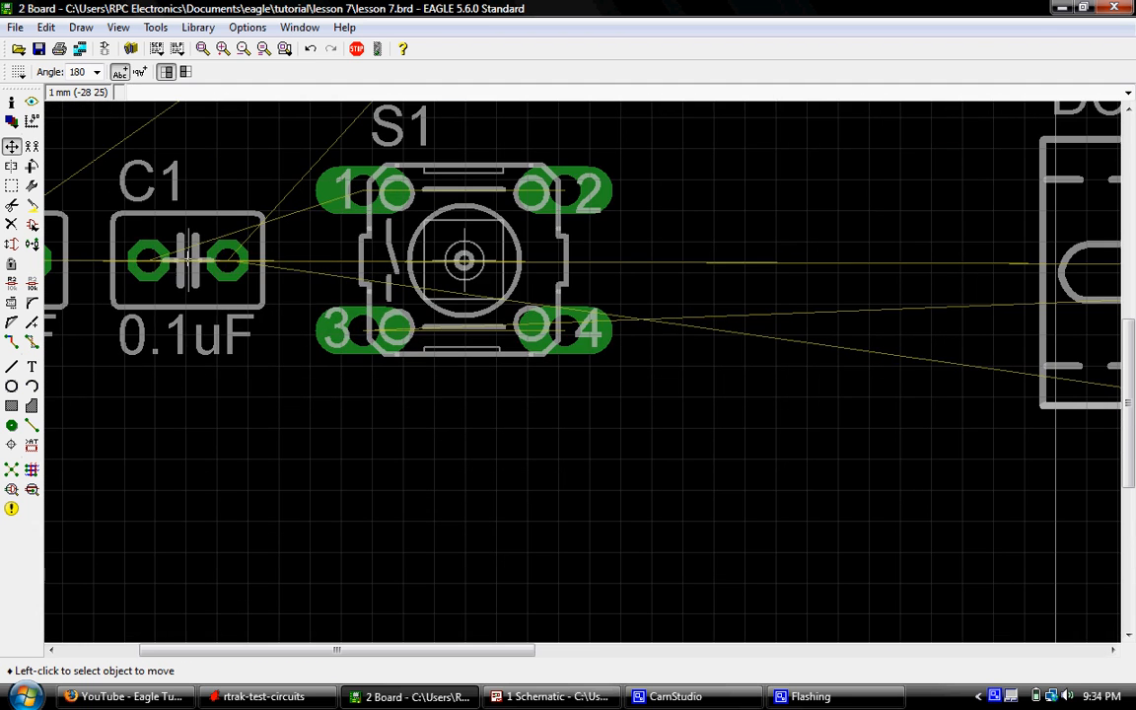
{"action": "left_click", "coordinate": [187, 258]}
{"action": "scroll", "coordinate": [216, 325], "scroll_direction": "down", "scroll_amount": 5}
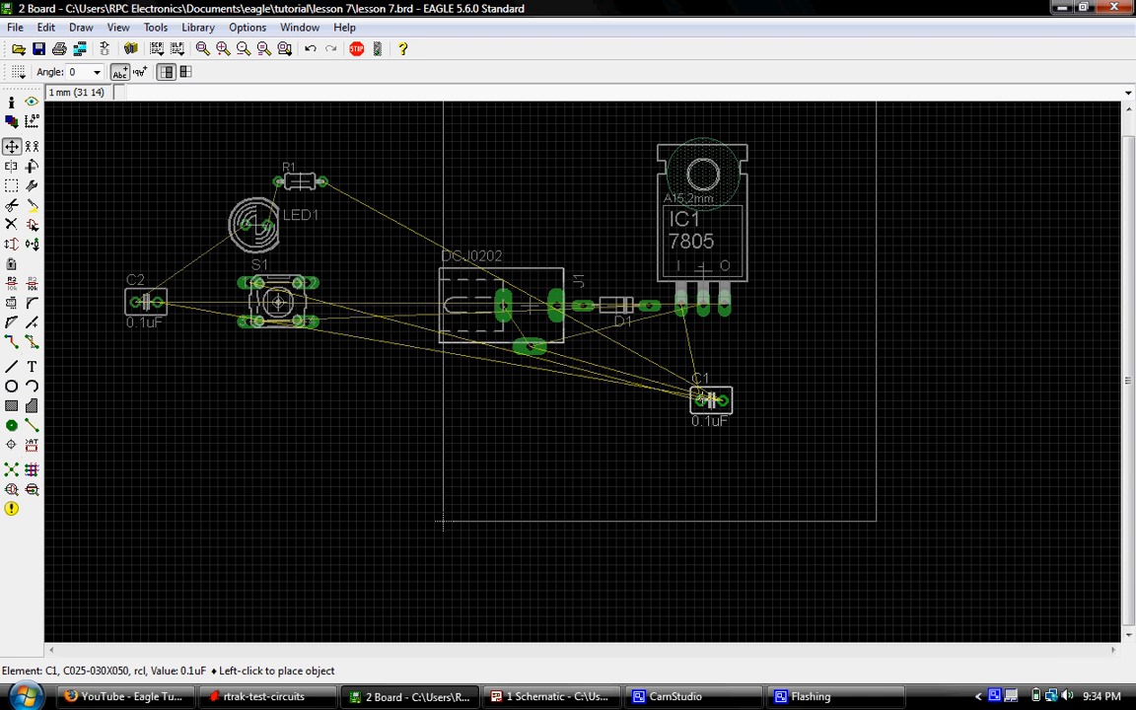
{"action": "right_click", "coordinate": [671, 381]}
{"action": "right_click", "coordinate": [676, 375]}
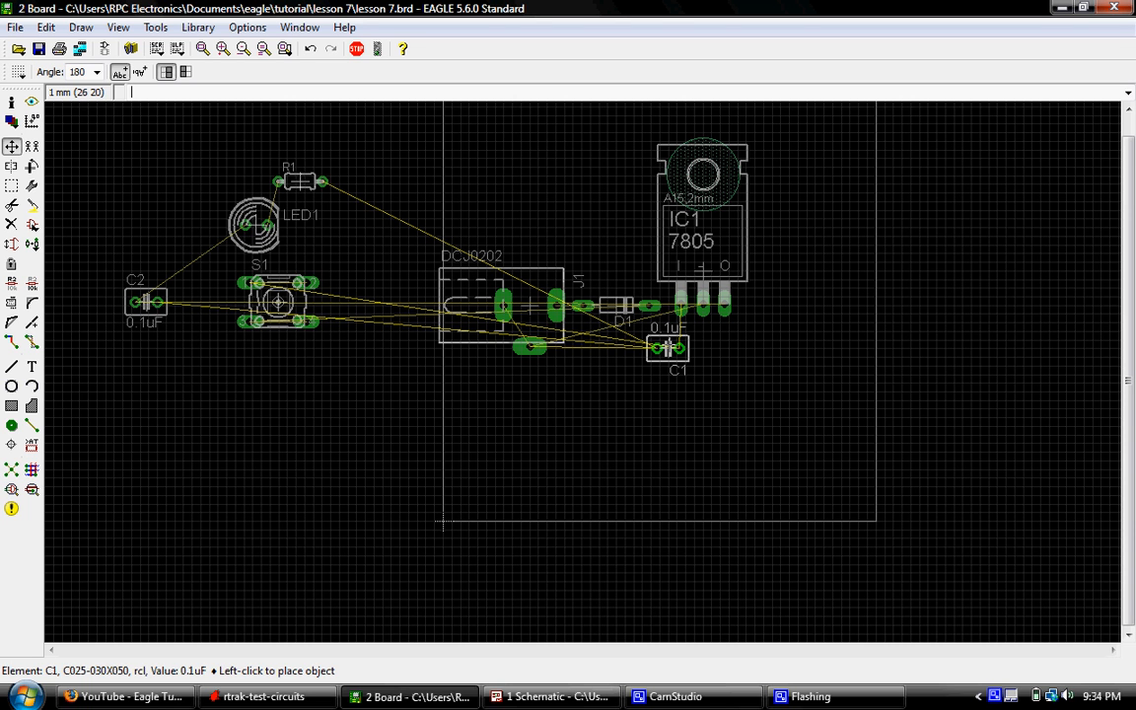
{"action": "left_click", "coordinate": [668, 348]}
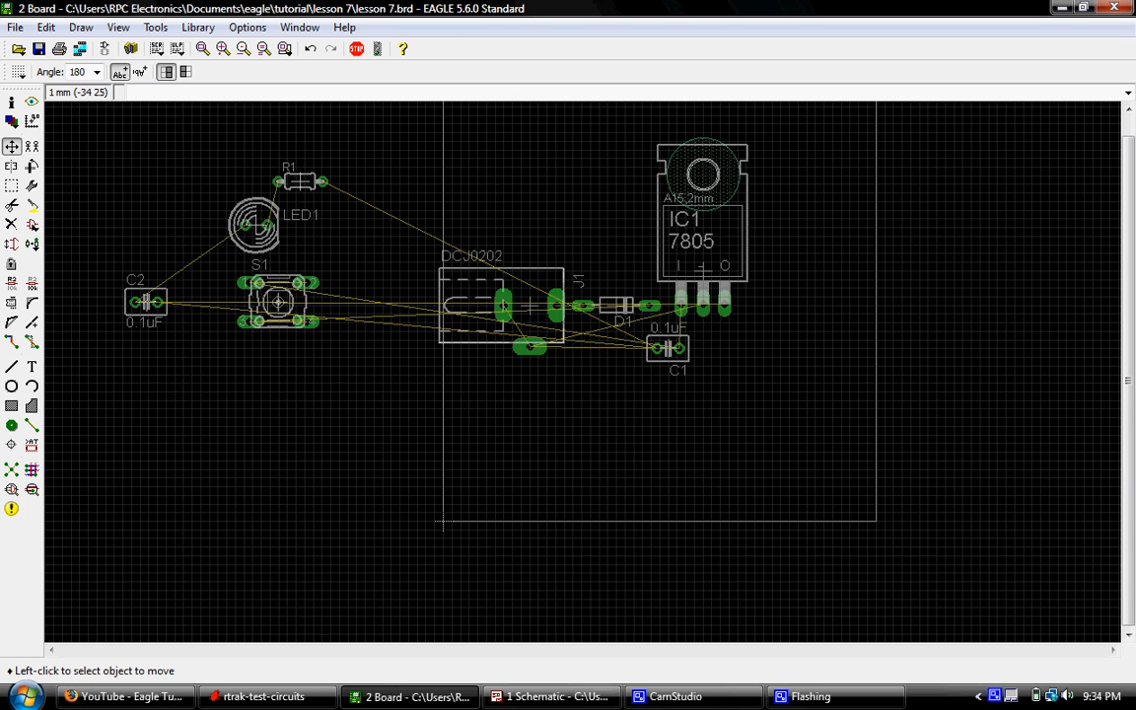
- Move capacitor C2 onto the board at 180 degrees and place it beside C1, below IC1's output pin
{"action": "left_click", "coordinate": [146, 302]}
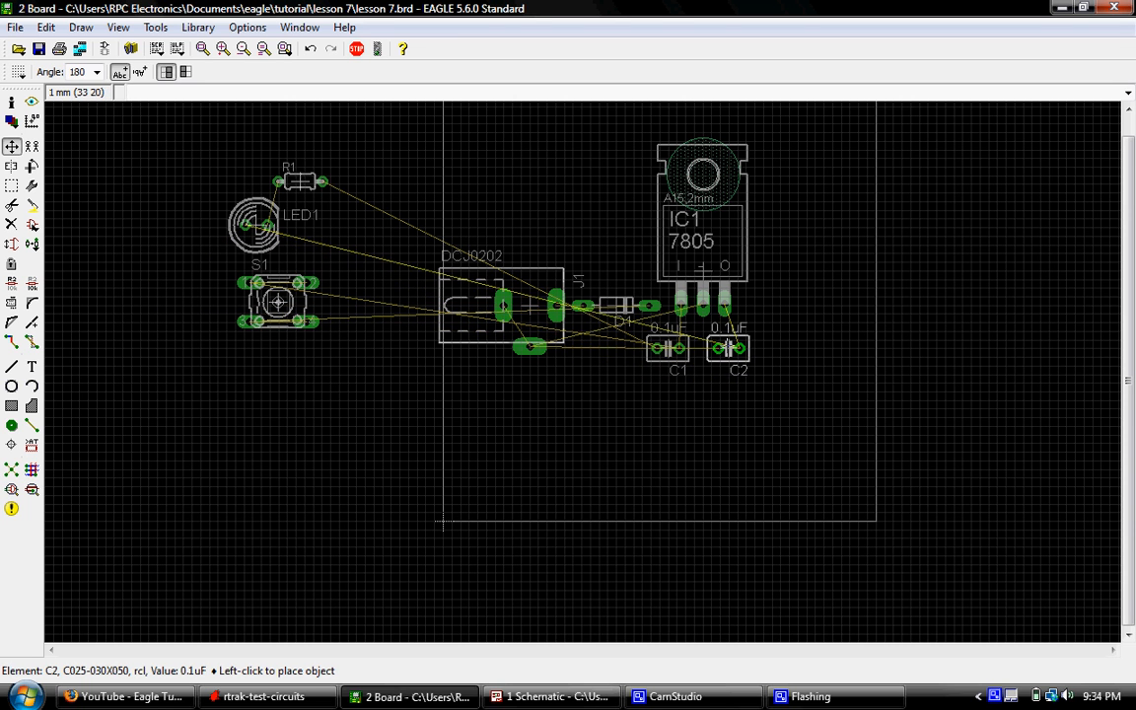
{"action": "scroll", "coordinate": [728, 347], "scroll_direction": "up", "scroll_amount": 3}
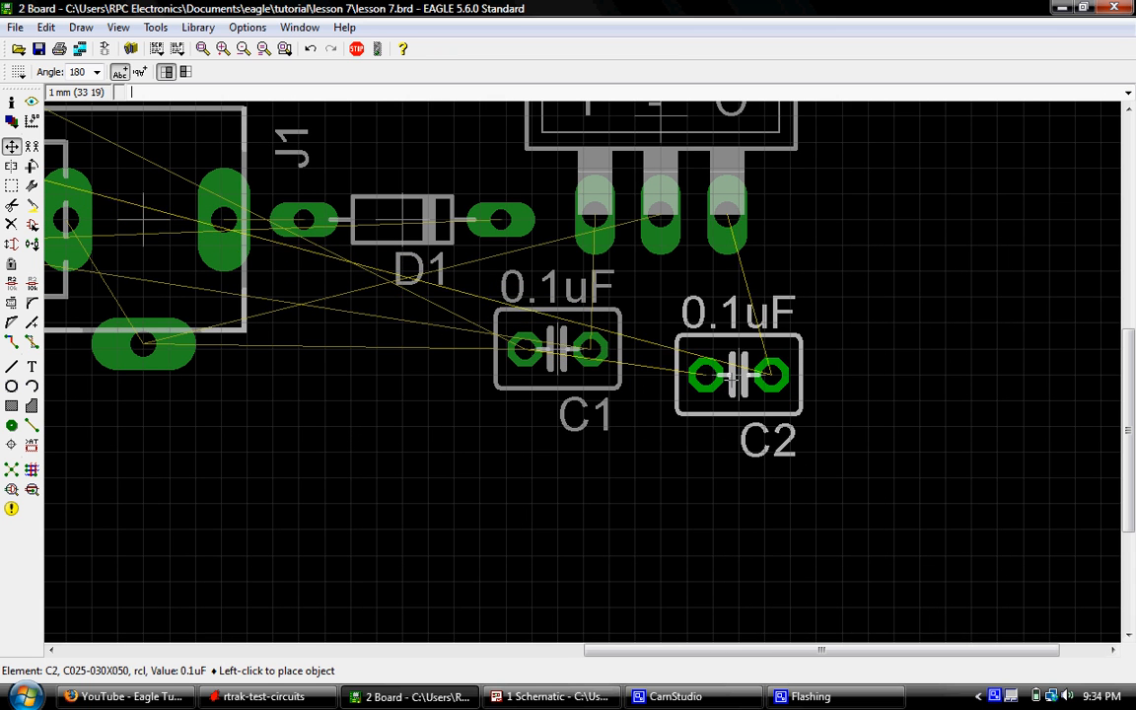
{"action": "left_click", "coordinate": [712, 350]}
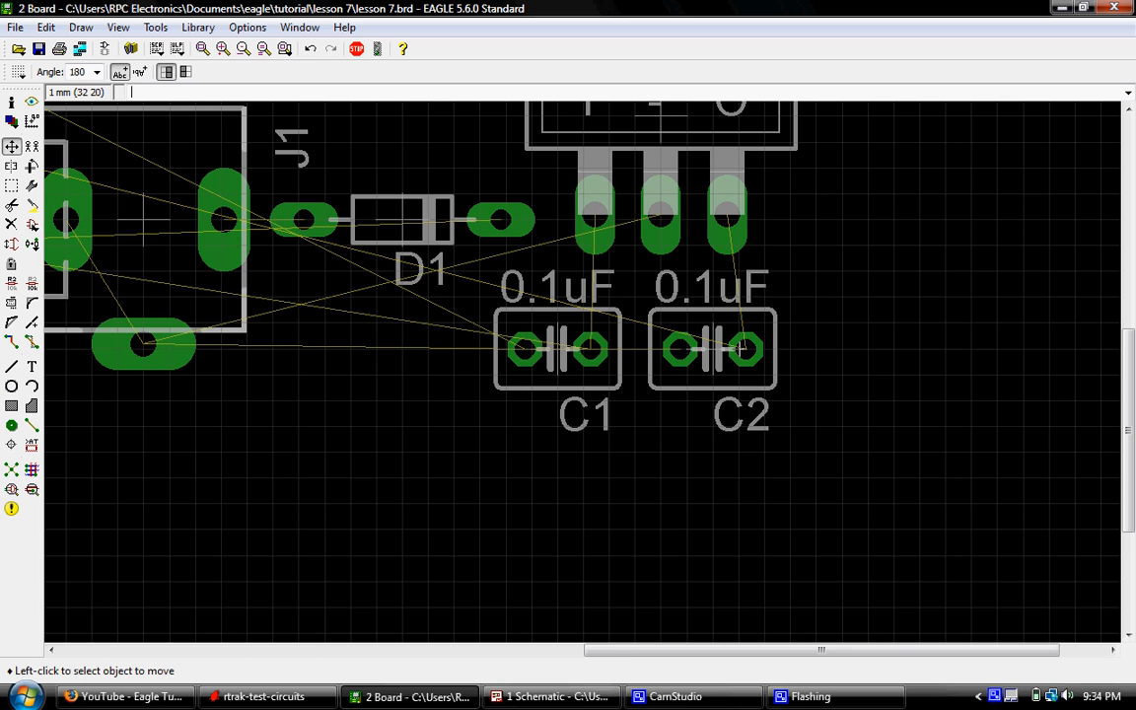
{"action": "scroll", "coordinate": [679, 462], "scroll_direction": "up", "scroll_amount": 1}
{"action": "scroll", "coordinate": [671, 464], "scroll_direction": "down", "scroll_amount": 3}
{"action": "scroll", "coordinate": [662, 465], "scroll_direction": "up", "scroll_amount": 2}
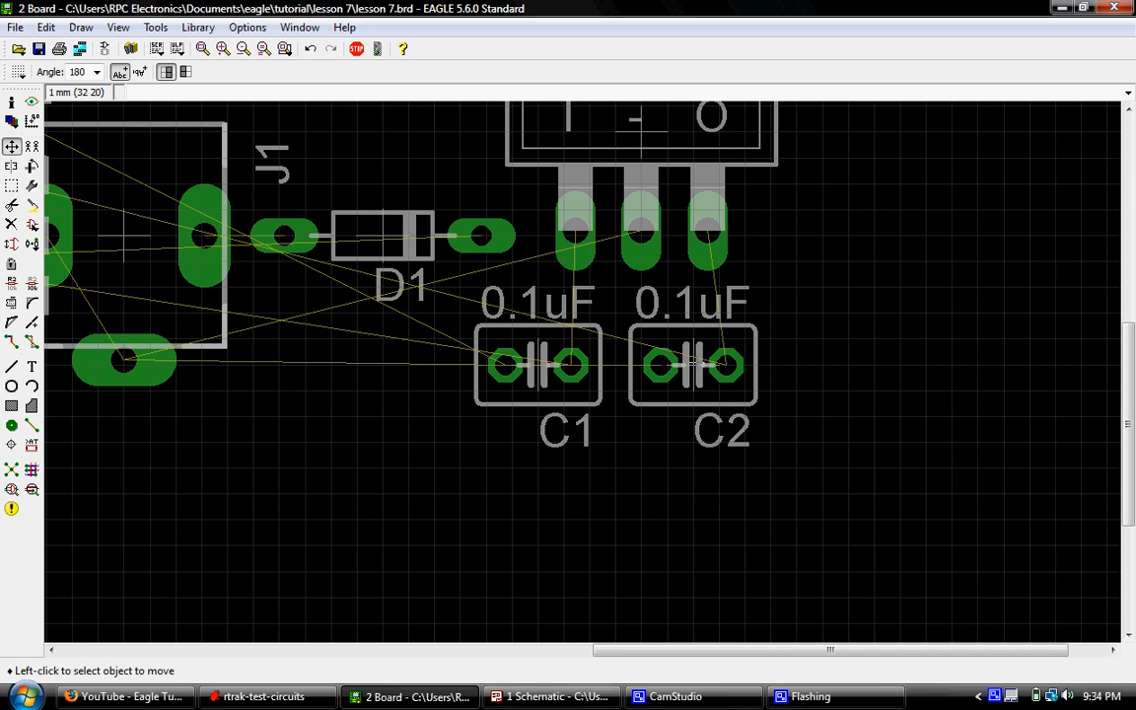
- Rotate capacitors C2 and C1 to 270 degrees and place them upright side by side below IC1's pins
{"action": "left_click", "coordinate": [695, 364]}
{"action": "right_click", "coordinate": [712, 399]}
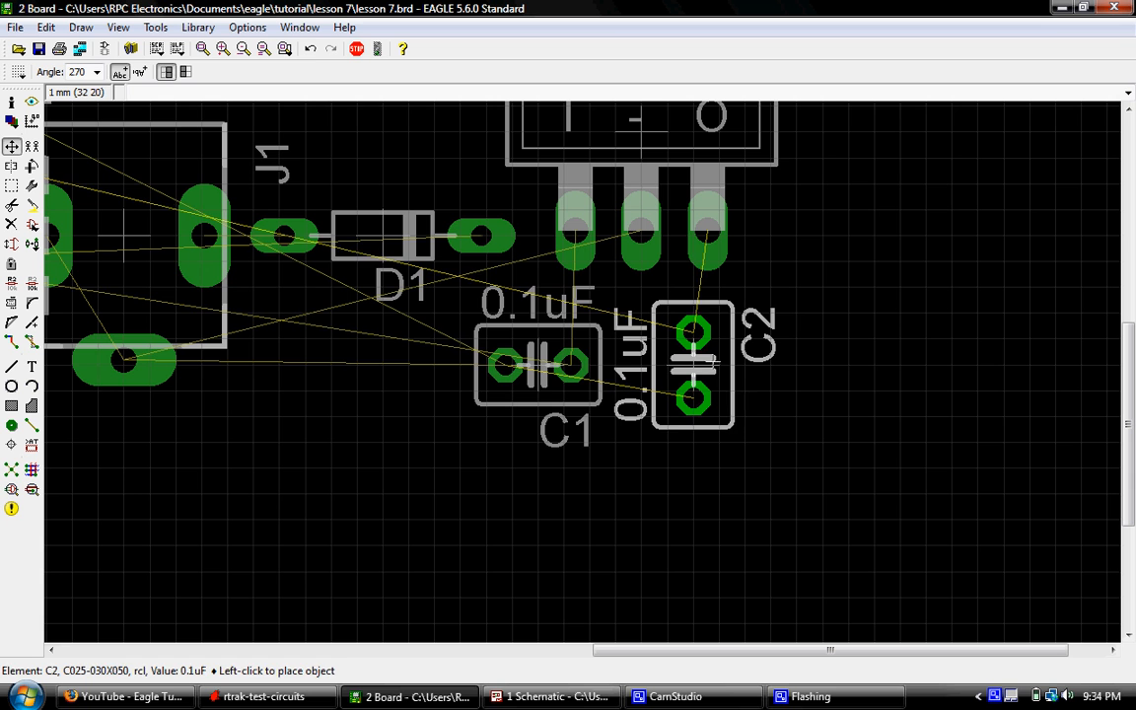
{"action": "left_click", "coordinate": [735, 364]}
{"action": "left_click", "coordinate": [538, 366]}
{"action": "right_click", "coordinate": [560, 353]}
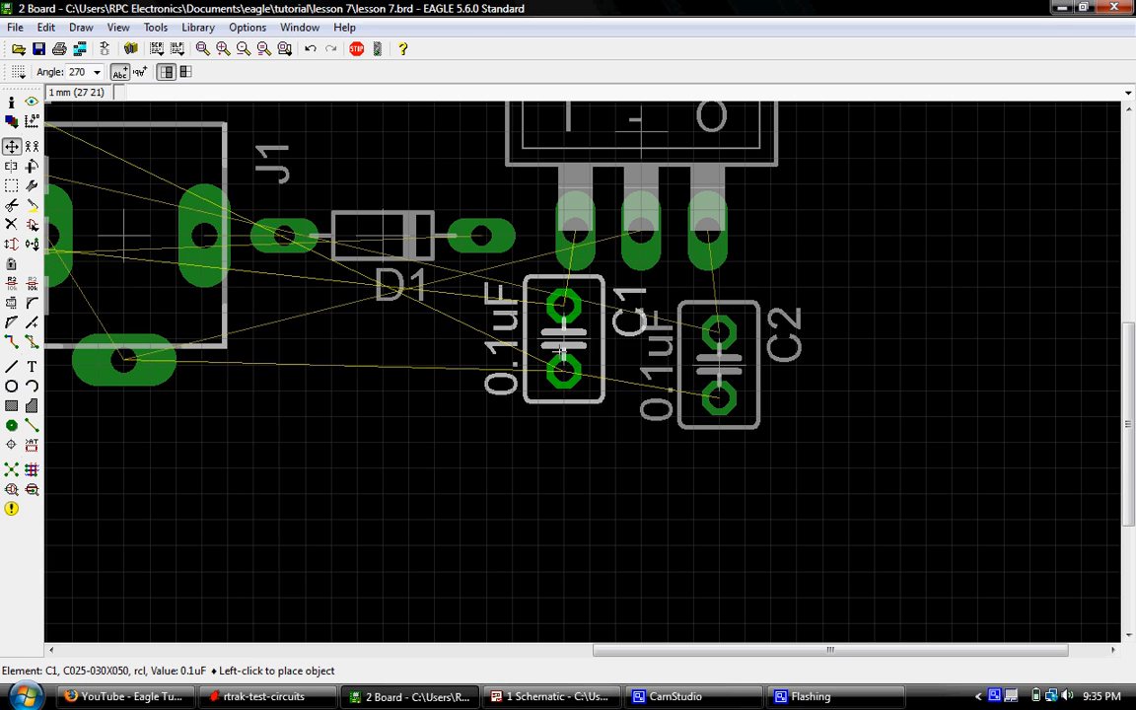
{"action": "left_click", "coordinate": [564, 365]}
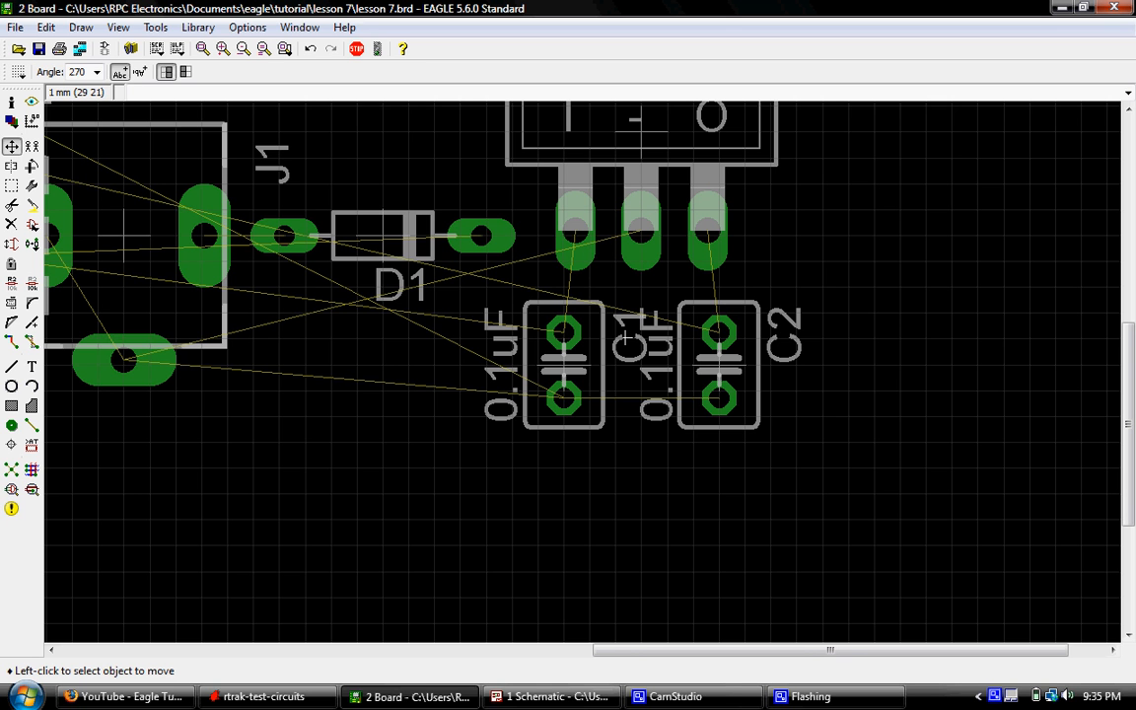
- Rotate C1 to 0 degrees and C2 to 180 degrees, placing them in one row just below IC1's pins
{"action": "scroll", "coordinate": [593, 371], "scroll_direction": "down", "scroll_amount": 1}
{"action": "scroll", "coordinate": [576, 342], "scroll_direction": "up", "scroll_amount": 2}
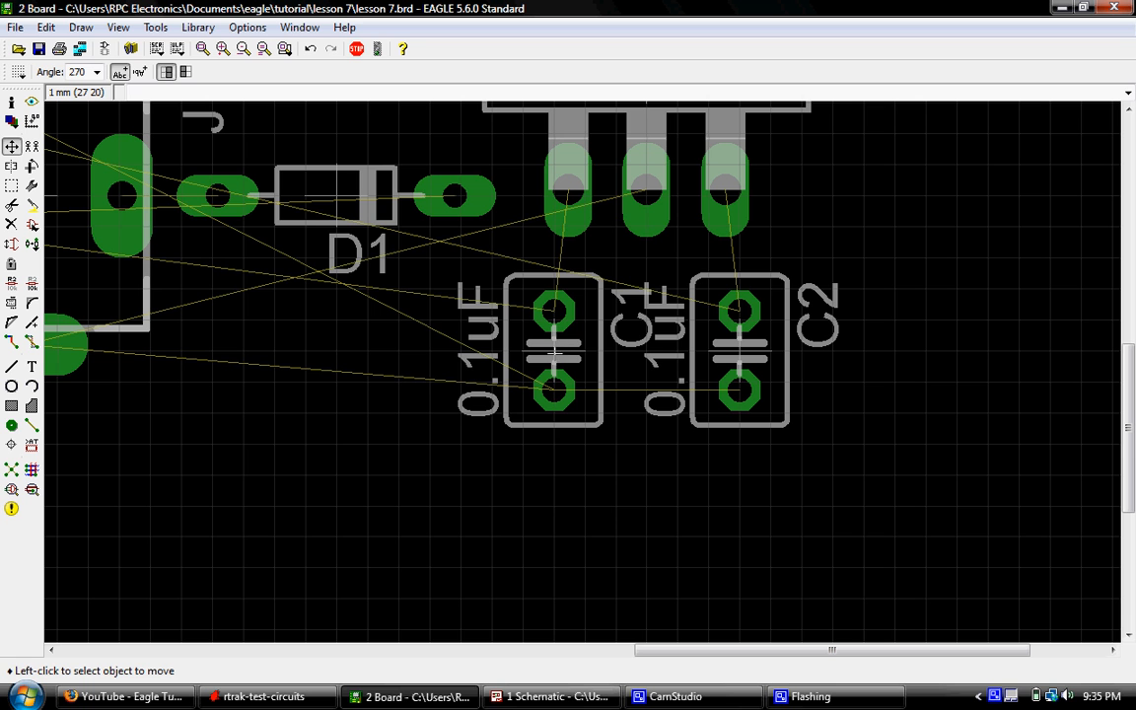
{"action": "left_click", "coordinate": [555, 350]}
{"action": "right_click", "coordinate": [519, 350]}
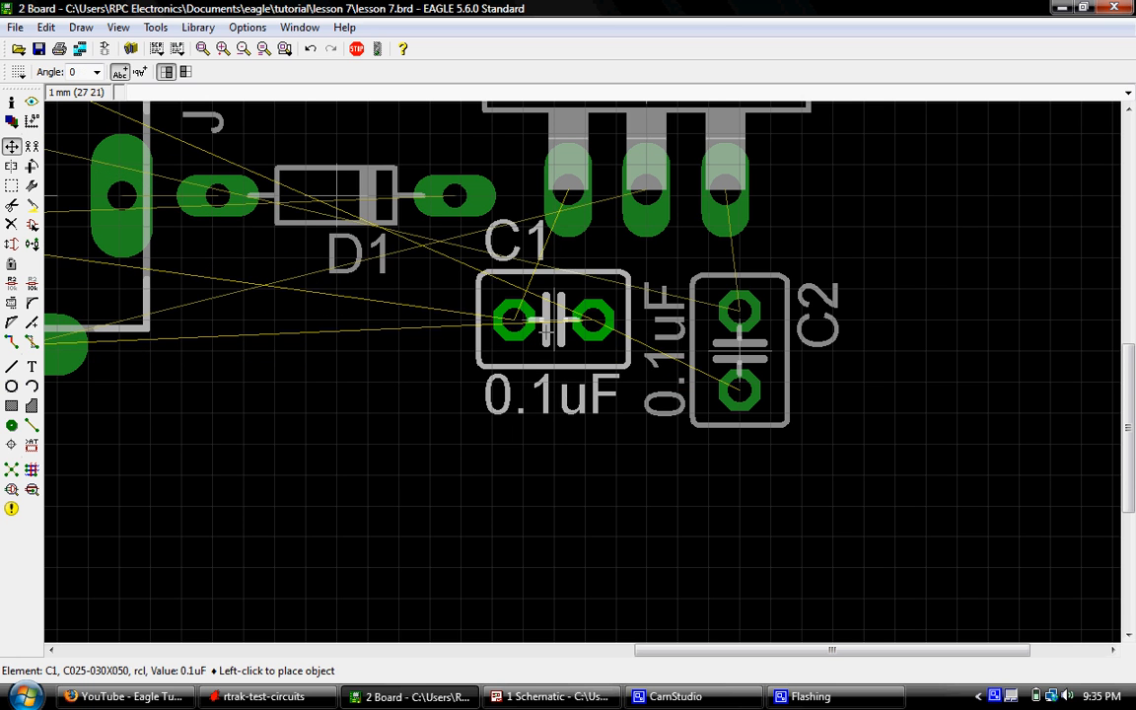
{"action": "left_click", "coordinate": [553, 321]}
{"action": "left_click", "coordinate": [736, 349]}
{"action": "right_click", "coordinate": [736, 347]}
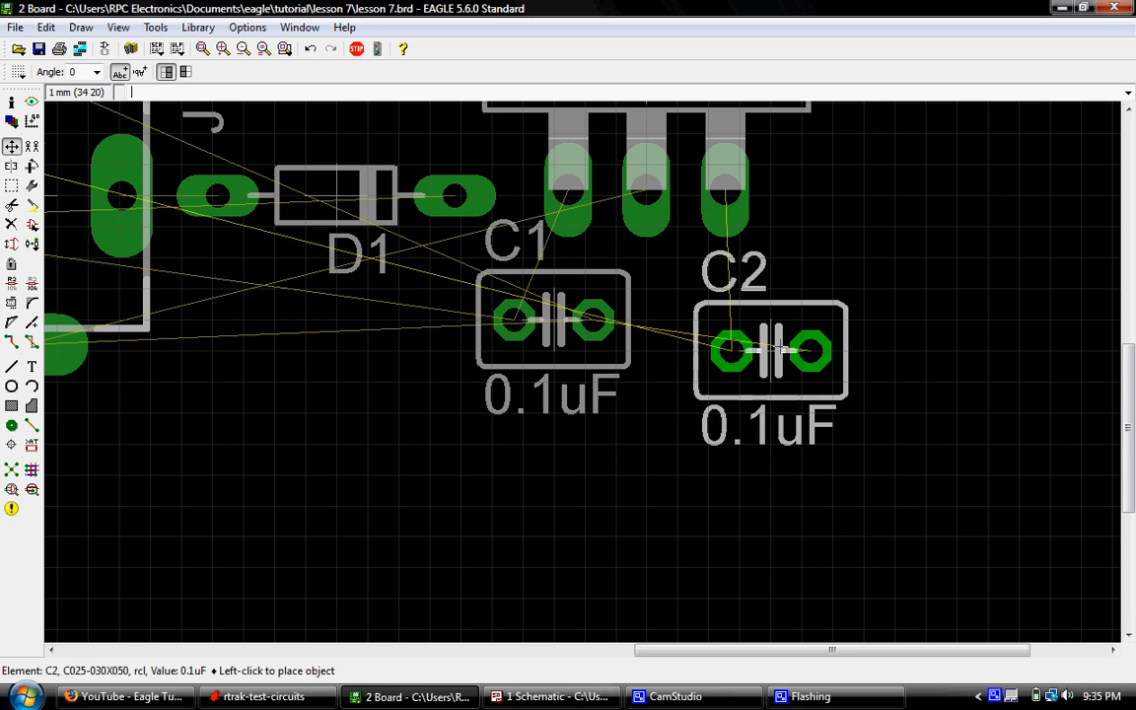
{"action": "right_click", "coordinate": [740, 347]}
{"action": "right_click", "coordinate": [740, 347]}
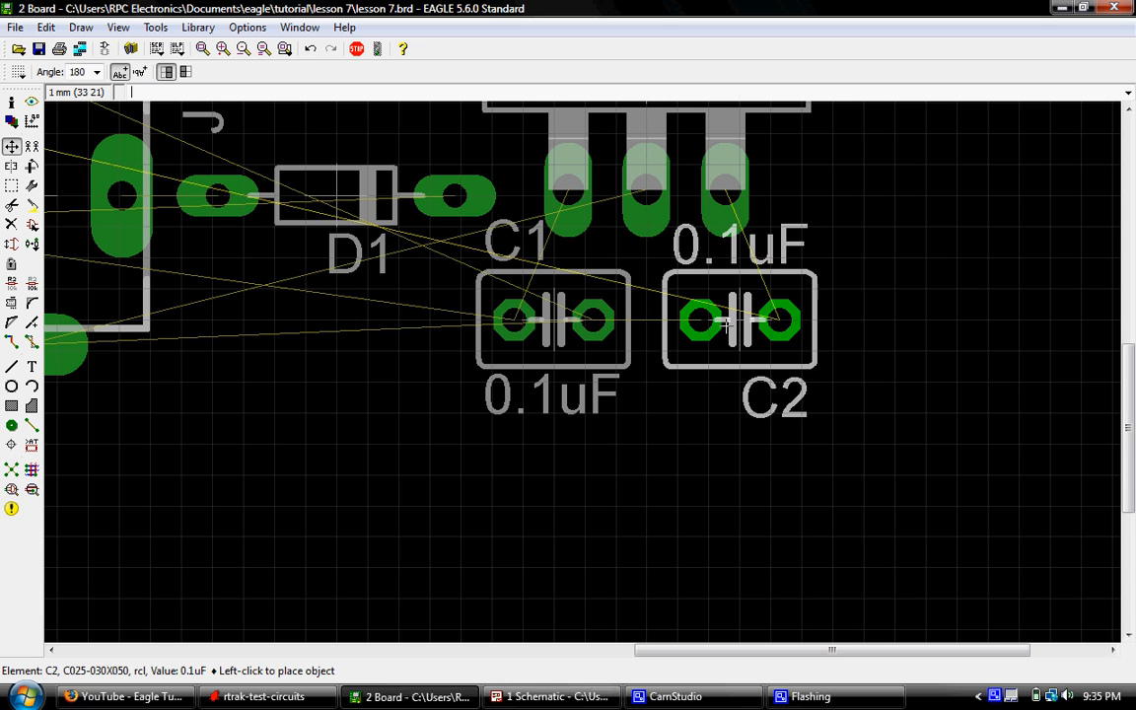
{"action": "left_click", "coordinate": [726, 325]}
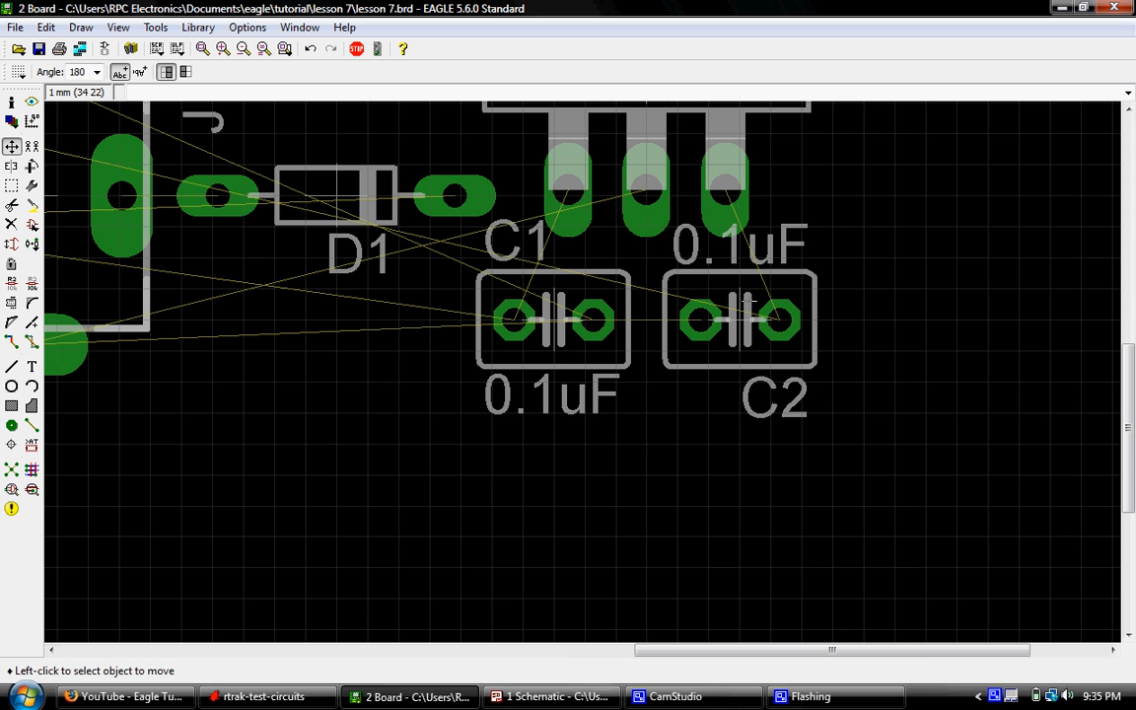
- Examine the airwires around IC1, C1 and C2 and the parts still outside the board outline
{"action": "scroll", "coordinate": [657, 279], "scroll_direction": "down", "scroll_amount": 3}
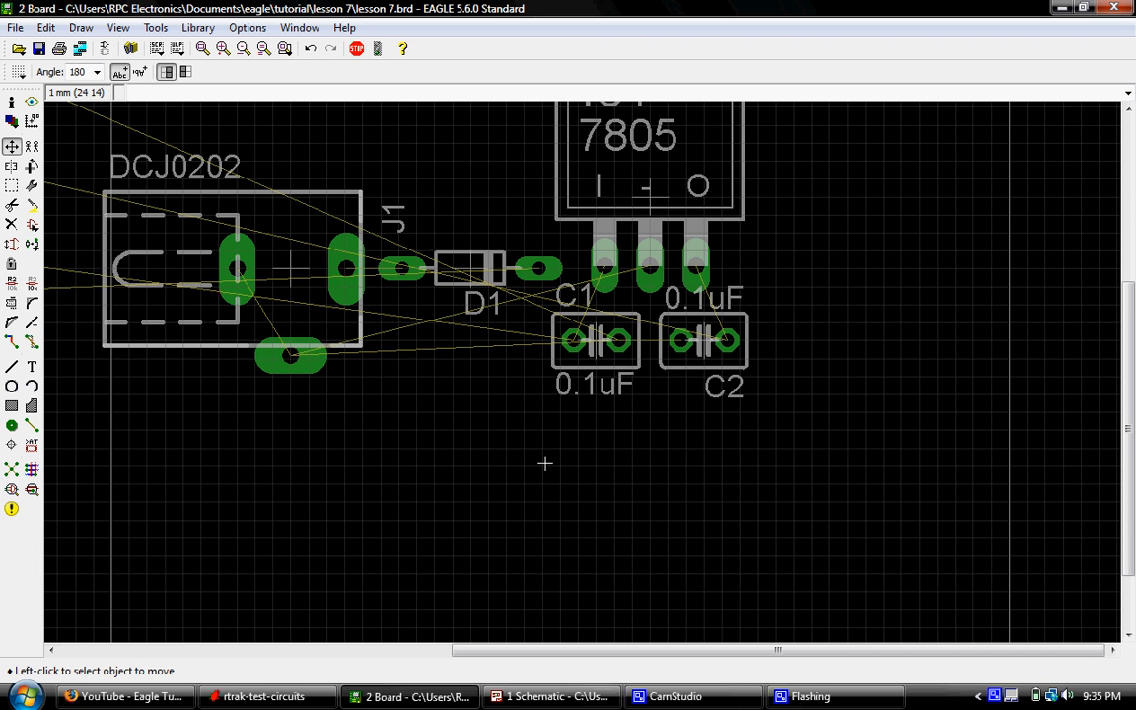
{"action": "scroll", "coordinate": [492, 417], "scroll_direction": "down", "scroll_amount": 1}
{"action": "scroll", "coordinate": [555, 296], "scroll_direction": "up", "scroll_amount": 3}
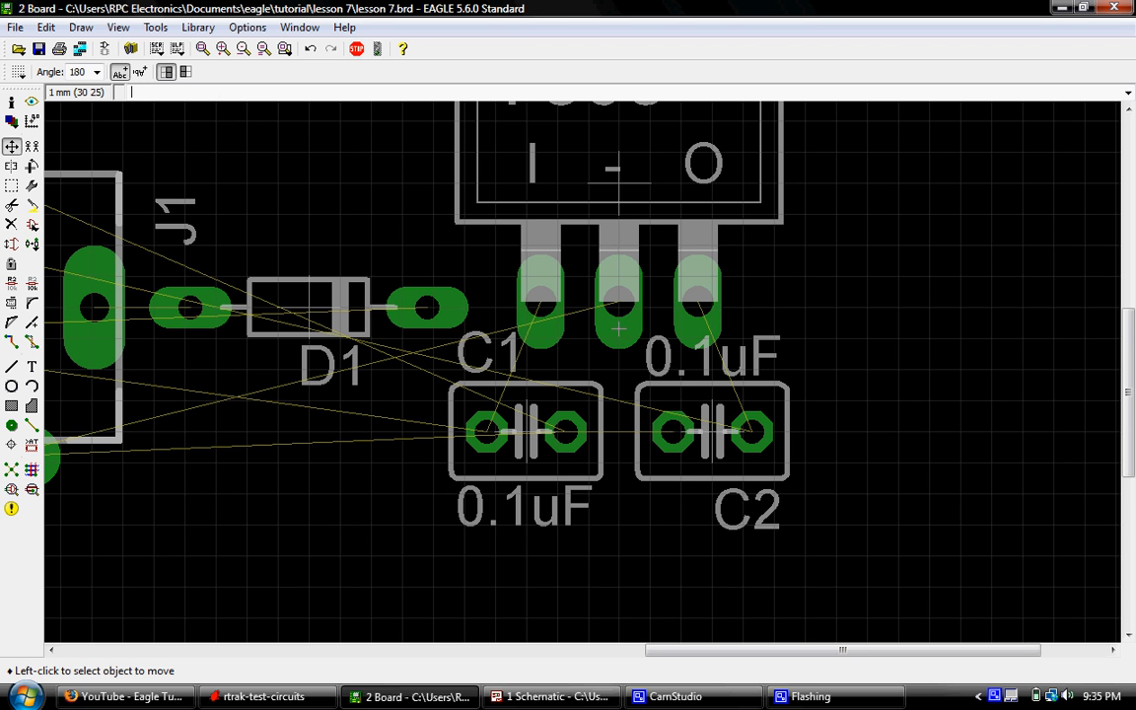
{"action": "scroll", "coordinate": [619, 313], "scroll_direction": "down", "scroll_amount": 3}
{"action": "scroll", "coordinate": [695, 313], "scroll_direction": "down", "scroll_amount": 3}
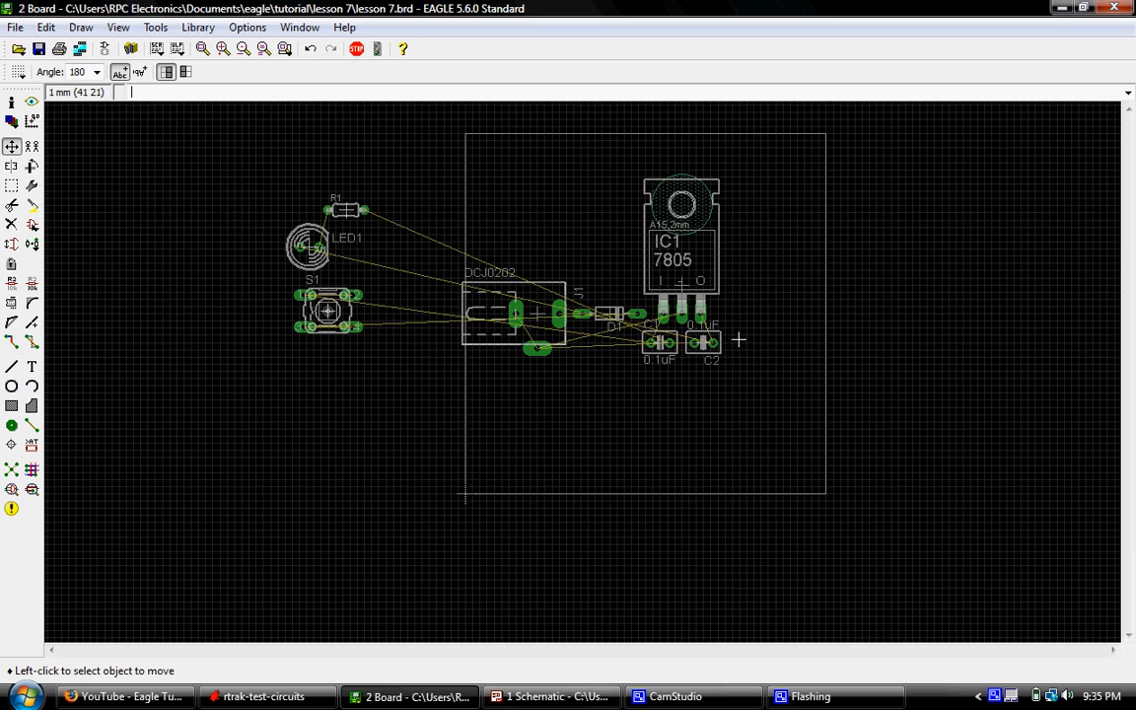
{"action": "scroll", "coordinate": [619, 314], "scroll_direction": "up", "scroll_amount": 1}
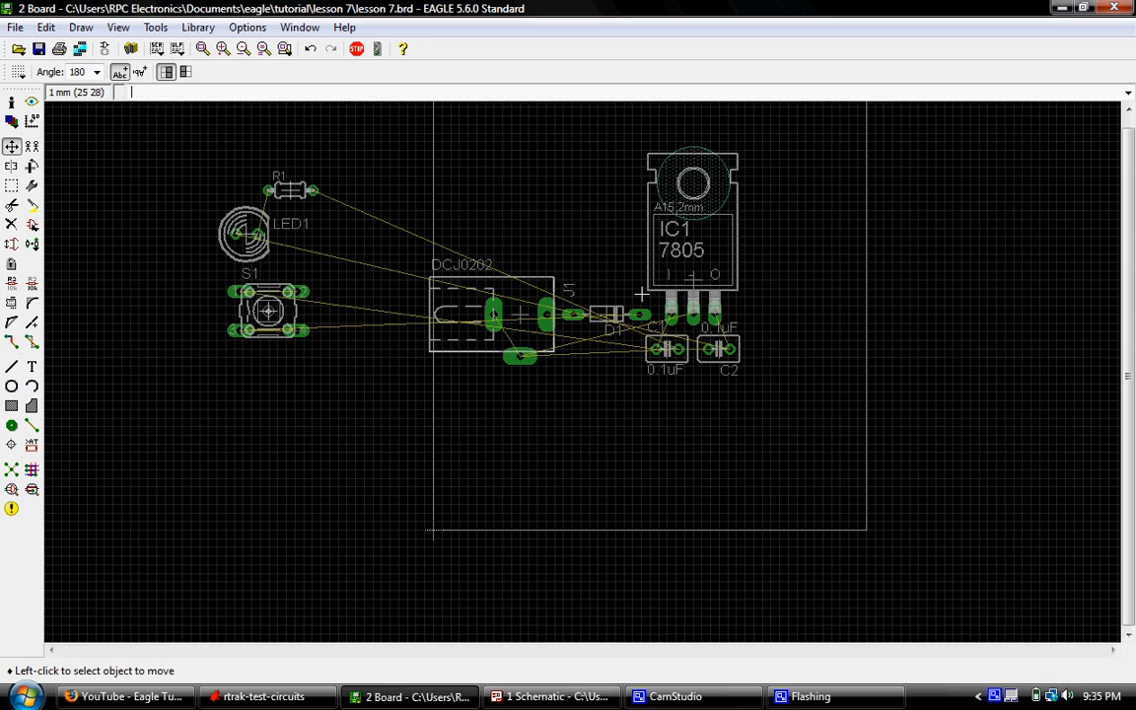
{"action": "scroll", "coordinate": [643, 293], "scroll_direction": "down", "scroll_amount": 2}
{"action": "scroll", "coordinate": [454, 324], "scroll_direction": "up", "scroll_amount": 3}
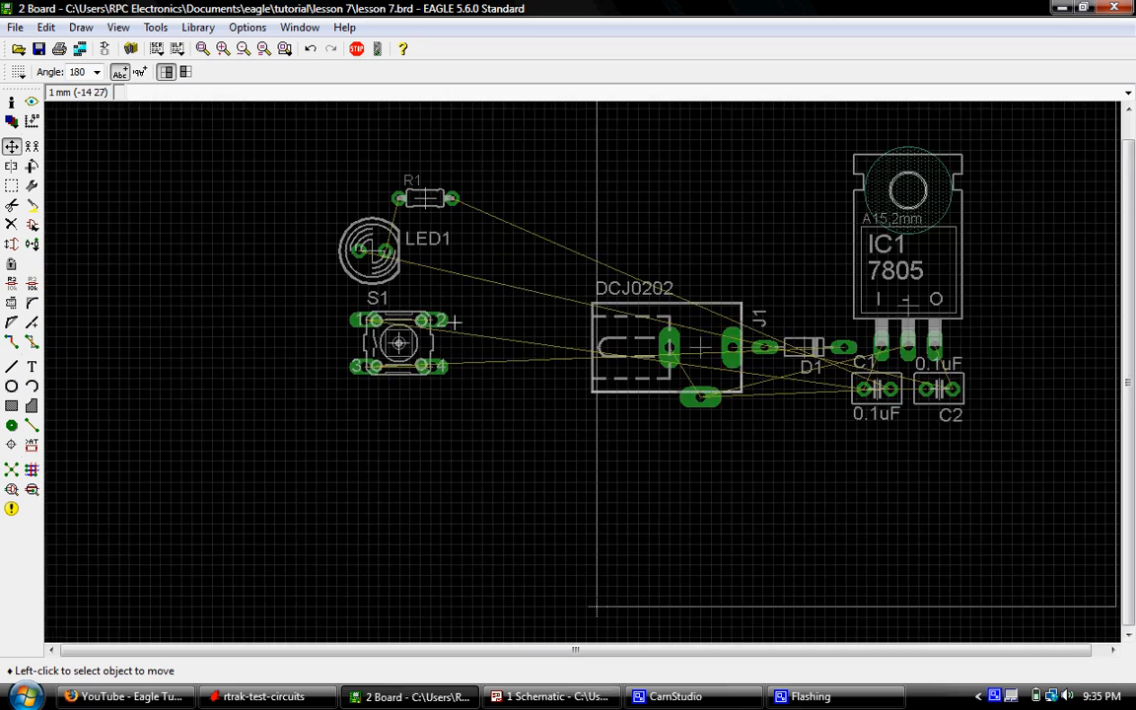
- Move switch S1 inside the board outline, rotated to 270 degrees, and place it below D1 near the board's lower edge
{"action": "scroll", "coordinate": [454, 322], "scroll_direction": "up", "scroll_amount": 1}
{"action": "scroll", "coordinate": [335, 377], "scroll_direction": "down", "scroll_amount": 1}
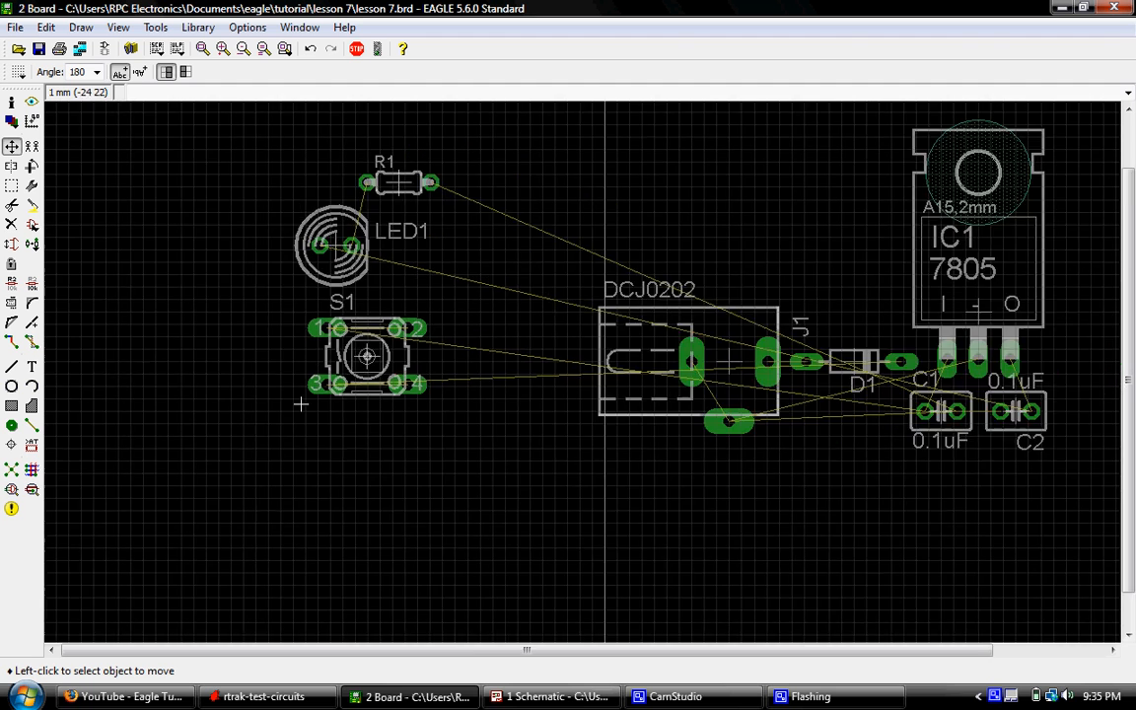
{"action": "scroll", "coordinate": [315, 399], "scroll_direction": "down", "scroll_amount": 2}
{"action": "scroll", "coordinate": [424, 357], "scroll_direction": "up", "scroll_amount": 2}
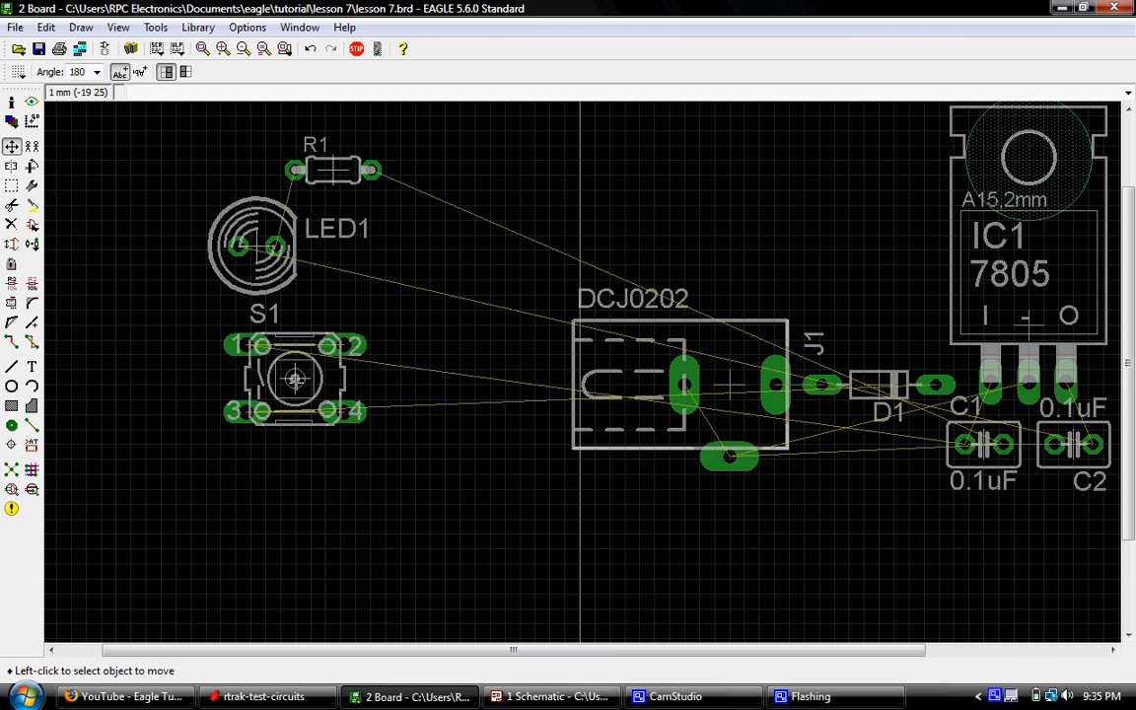
{"action": "left_click", "coordinate": [311, 374]}
{"action": "scroll", "coordinate": [434, 384], "scroll_direction": "down", "scroll_amount": 3}
{"action": "right_click", "coordinate": [621, 523]}
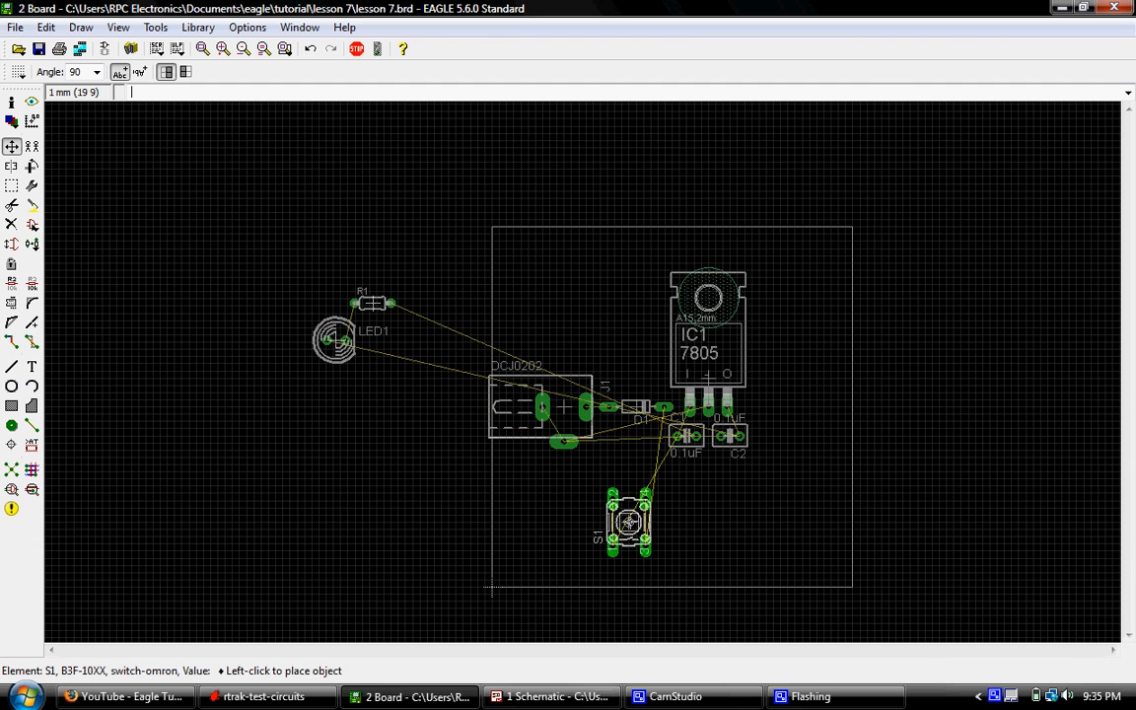
{"action": "right_click", "coordinate": [621, 515]}
{"action": "right_click", "coordinate": [621, 501]}
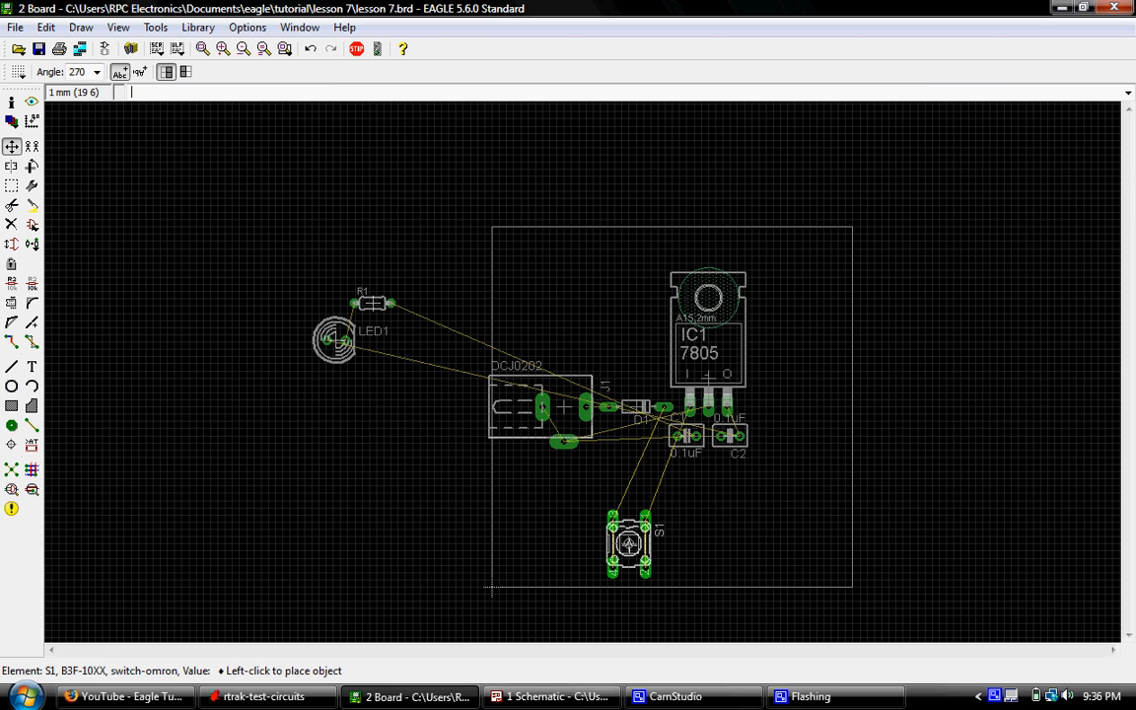
{"action": "left_click", "coordinate": [628, 544]}
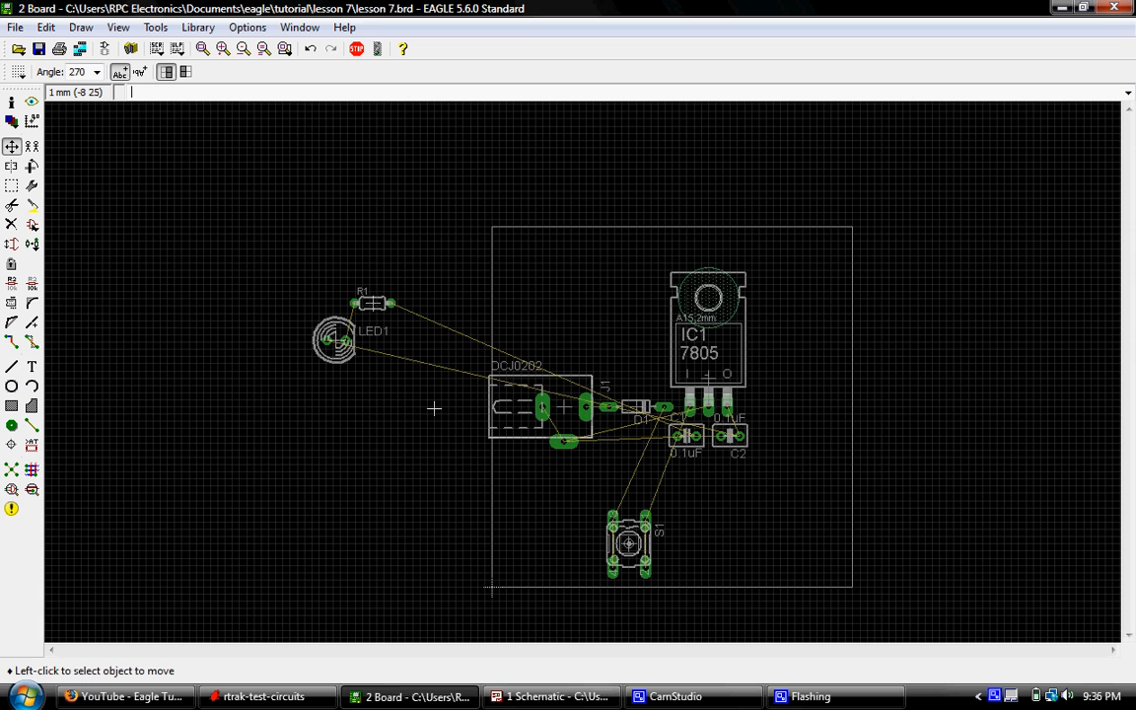
- Move LED1 onto the board, rotated to 270 degrees, and place it level with IC1's pins near the board's right edge
{"action": "scroll", "coordinate": [380, 371], "scroll_direction": "up", "scroll_amount": 3}
{"action": "left_click", "coordinate": [305, 323]}
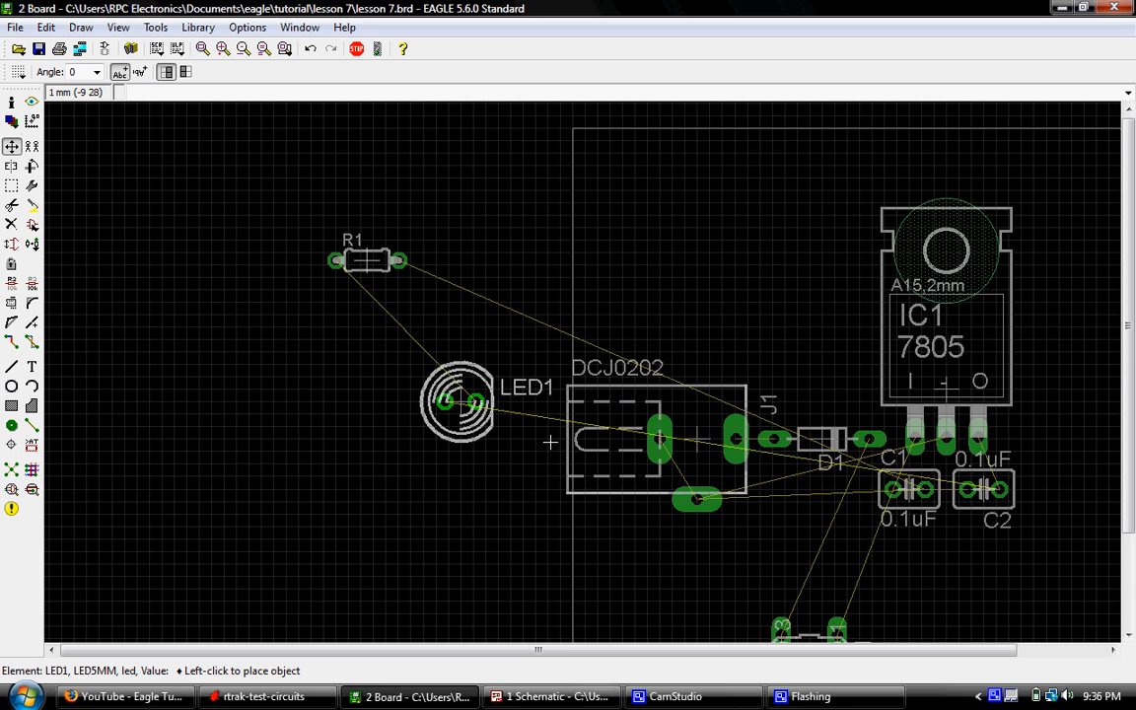
{"action": "scroll", "coordinate": [547, 479], "scroll_direction": "down", "scroll_amount": 3}
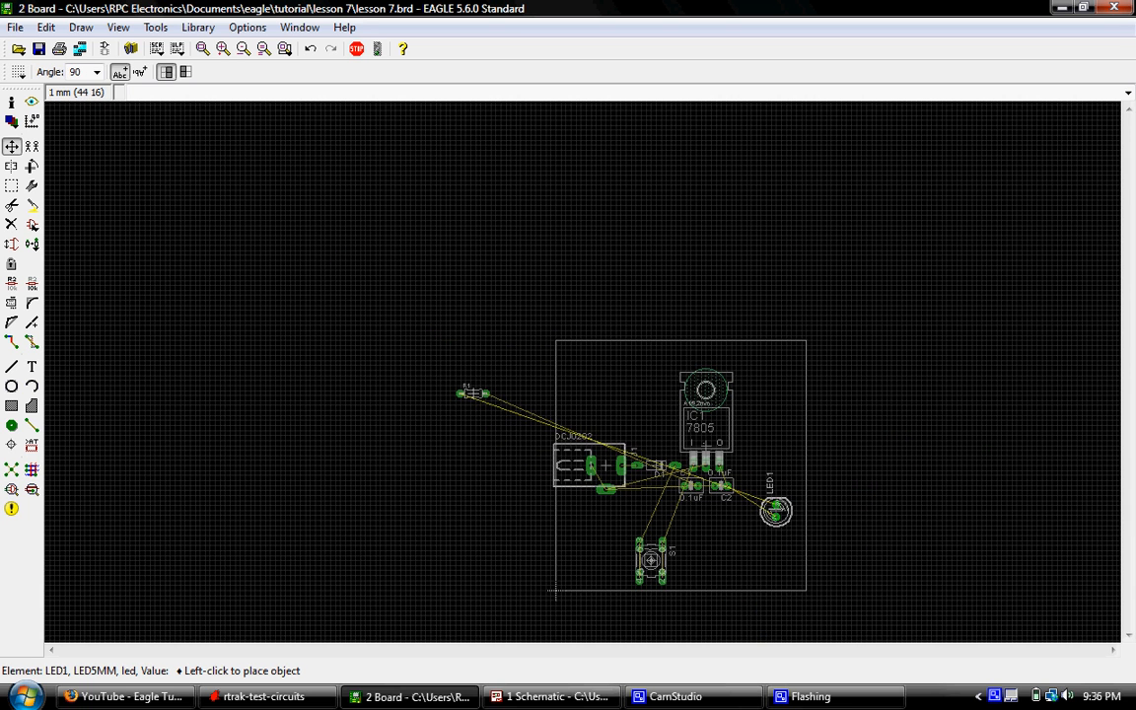
{"action": "right_click", "coordinate": [781, 496]}
{"action": "right_click", "coordinate": [782, 496]}
{"action": "right_click", "coordinate": [780, 454]}
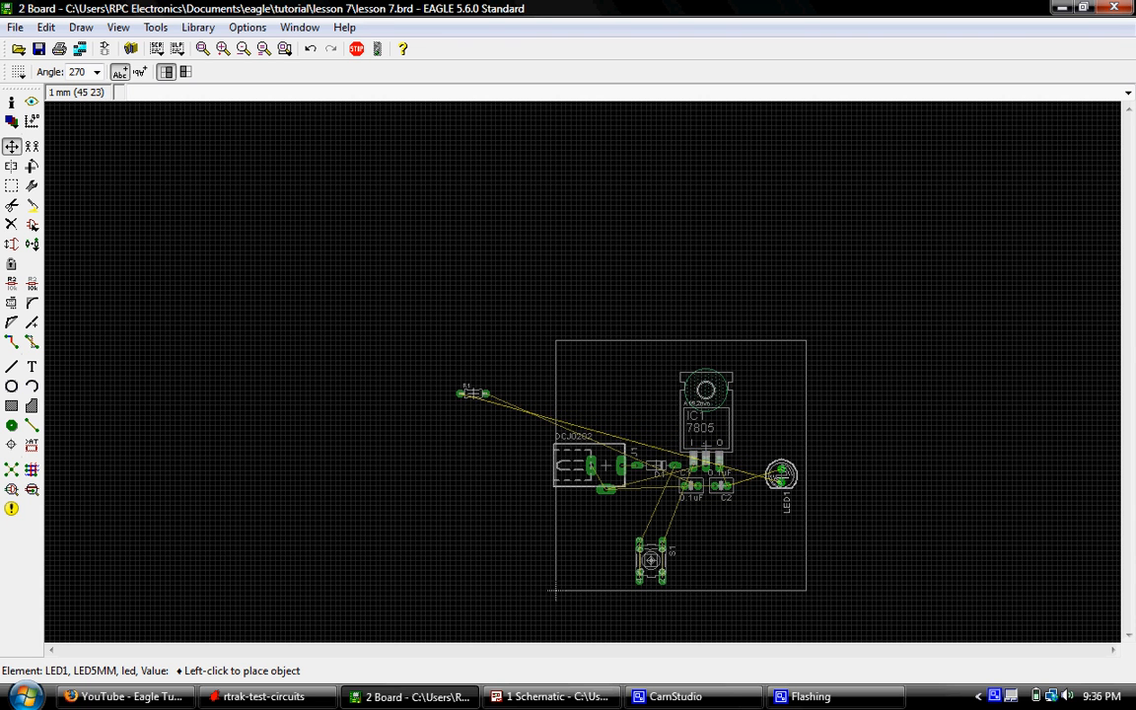
{"action": "scroll", "coordinate": [776, 465], "scroll_direction": "up", "scroll_amount": 4}
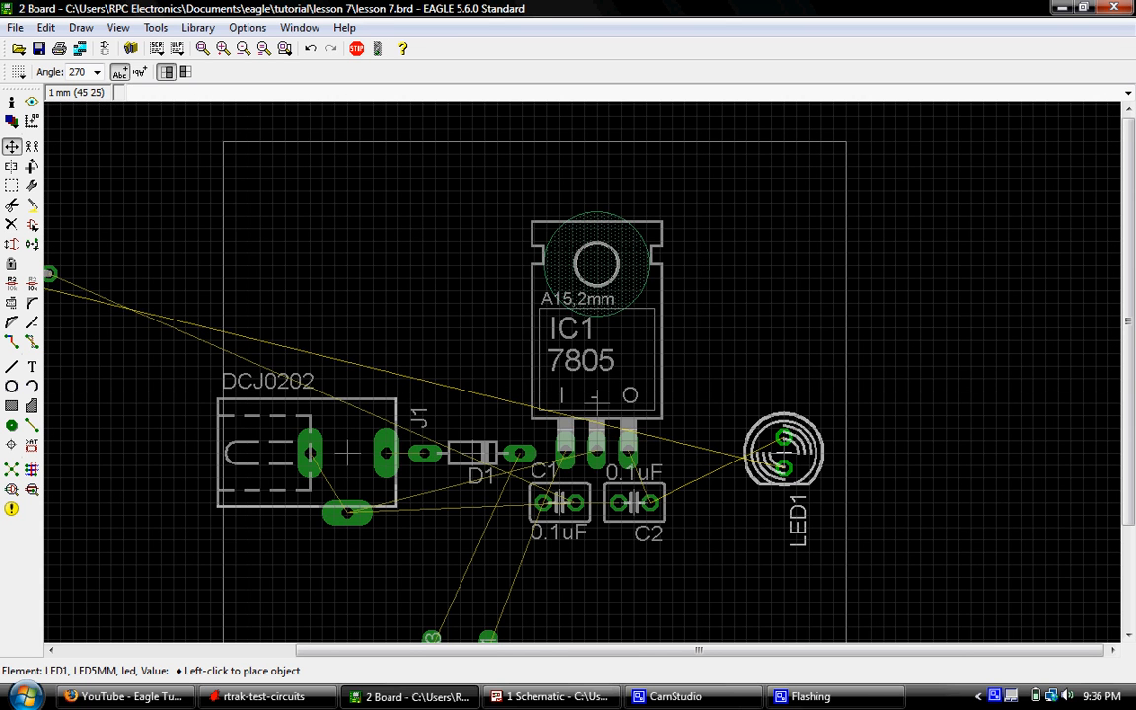
{"action": "left_click", "coordinate": [797, 451]}
- Move resistor R1 onto the board, rotated to 270 degrees, and place it below LED1 in line with its pads
{"action": "scroll", "coordinate": [797, 455], "scroll_direction": "down", "scroll_amount": 3}
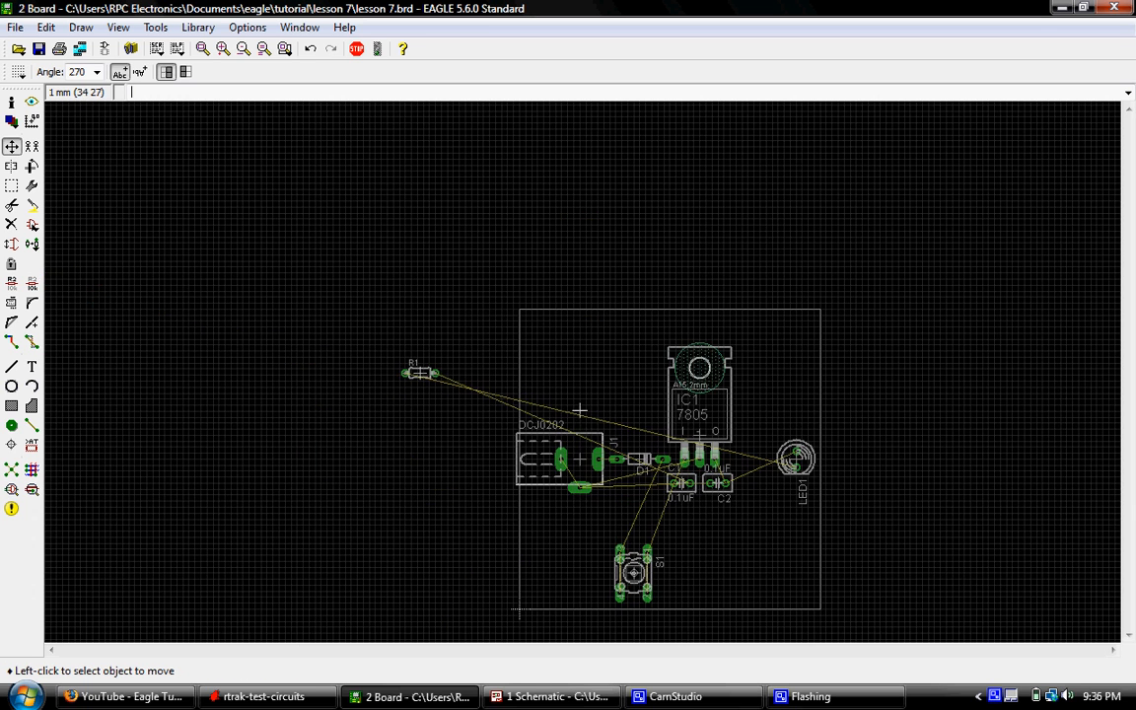
{"action": "scroll", "coordinate": [398, 392], "scroll_direction": "up", "scroll_amount": 6}
{"action": "left_click", "coordinate": [394, 391]}
{"action": "scroll", "coordinate": [443, 424], "scroll_direction": "down", "scroll_amount": 8}
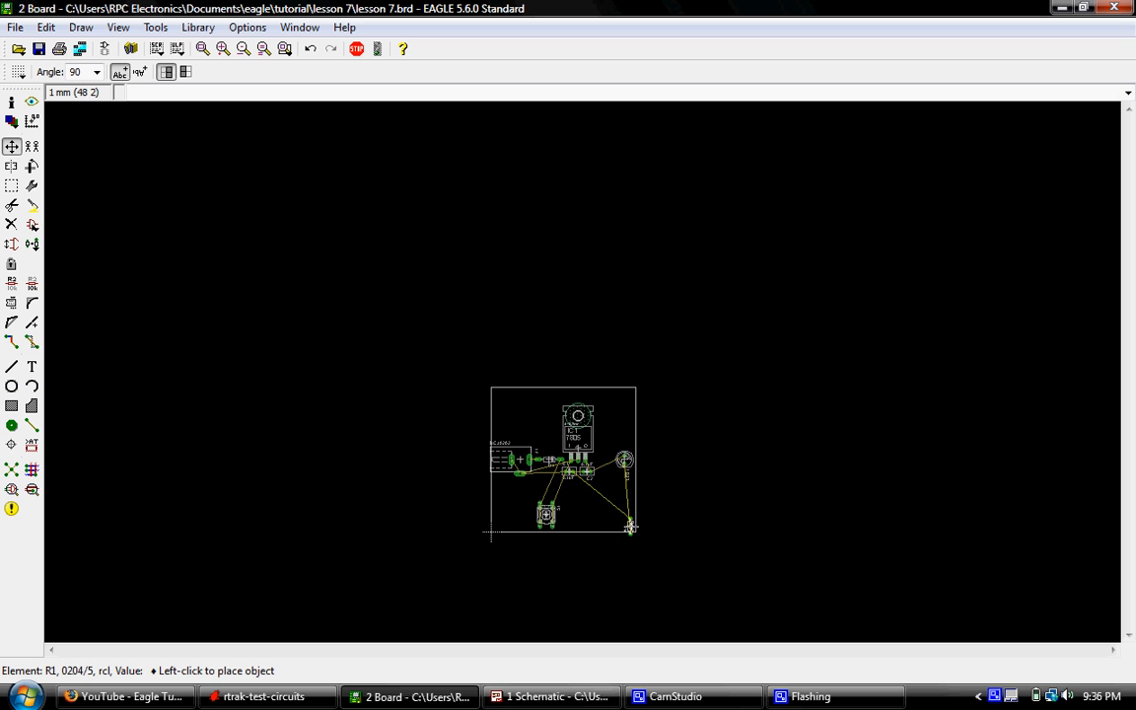
{"action": "right_click", "coordinate": [630, 528]}
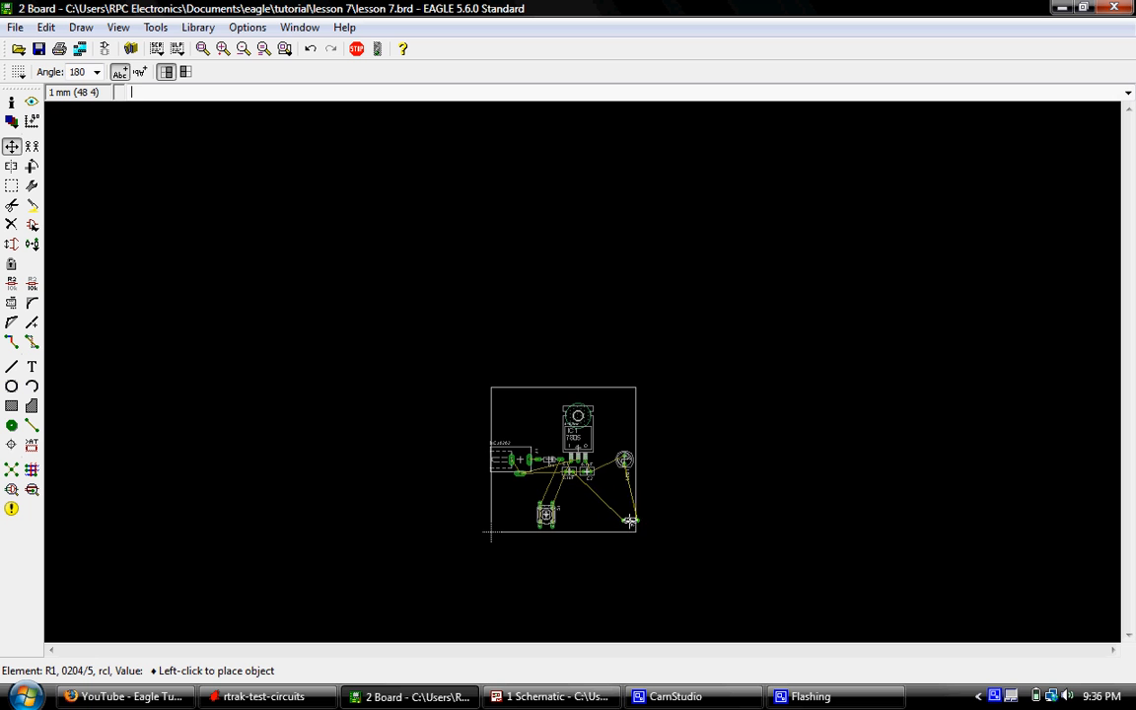
{"action": "right_click", "coordinate": [630, 528]}
{"action": "scroll", "coordinate": [630, 527], "scroll_direction": "up", "scroll_amount": 6}
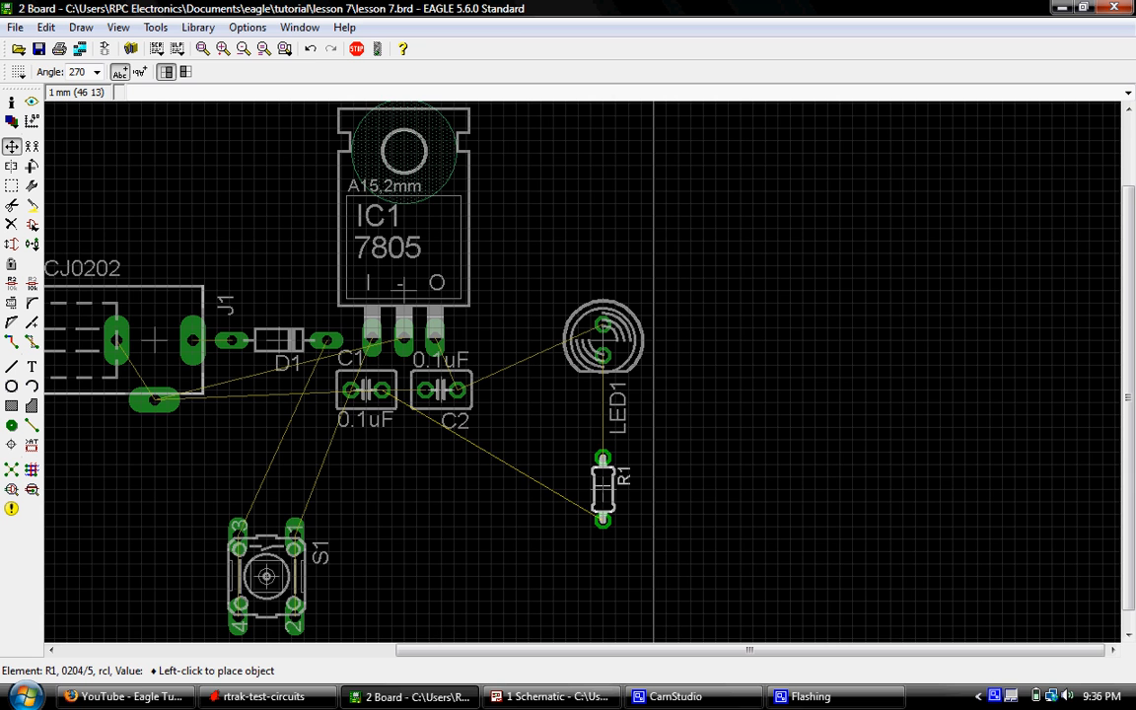
{"action": "left_click", "coordinate": [603, 488]}
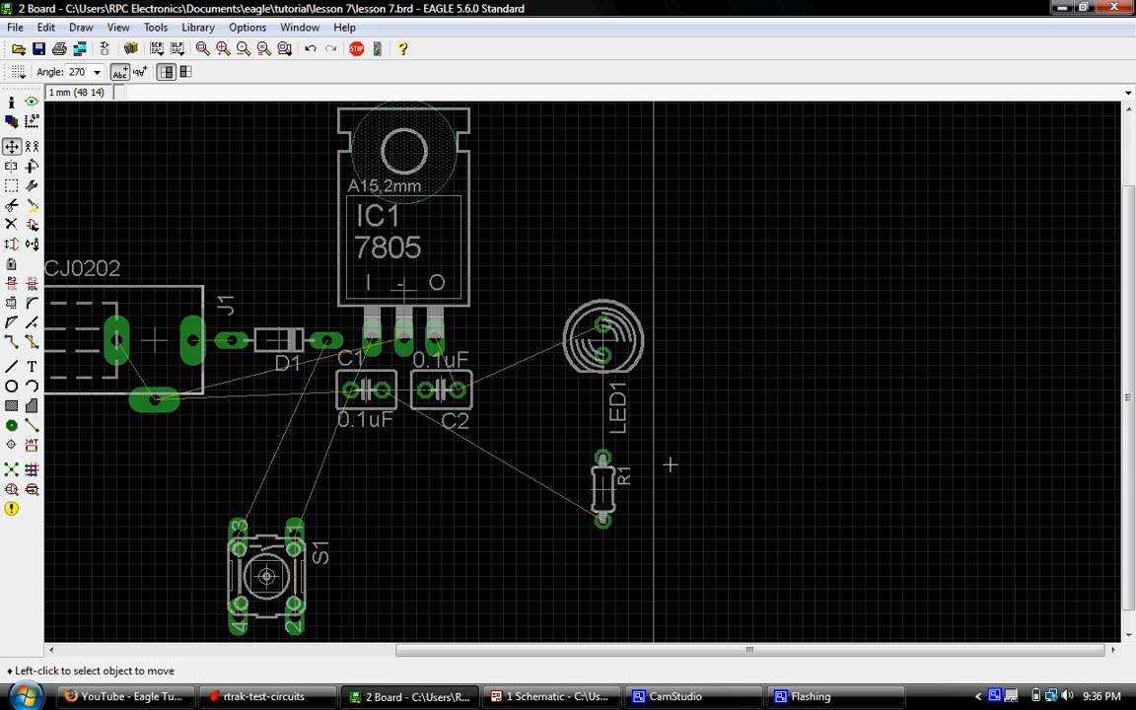
- Set the board grid size to 0.5 mm for finer alignment of the DCJ0202 jack with the board outline
{"action": "scroll", "coordinate": [669, 463], "scroll_direction": "down", "scroll_amount": 3}
{"action": "left_click", "coordinate": [203, 49]}
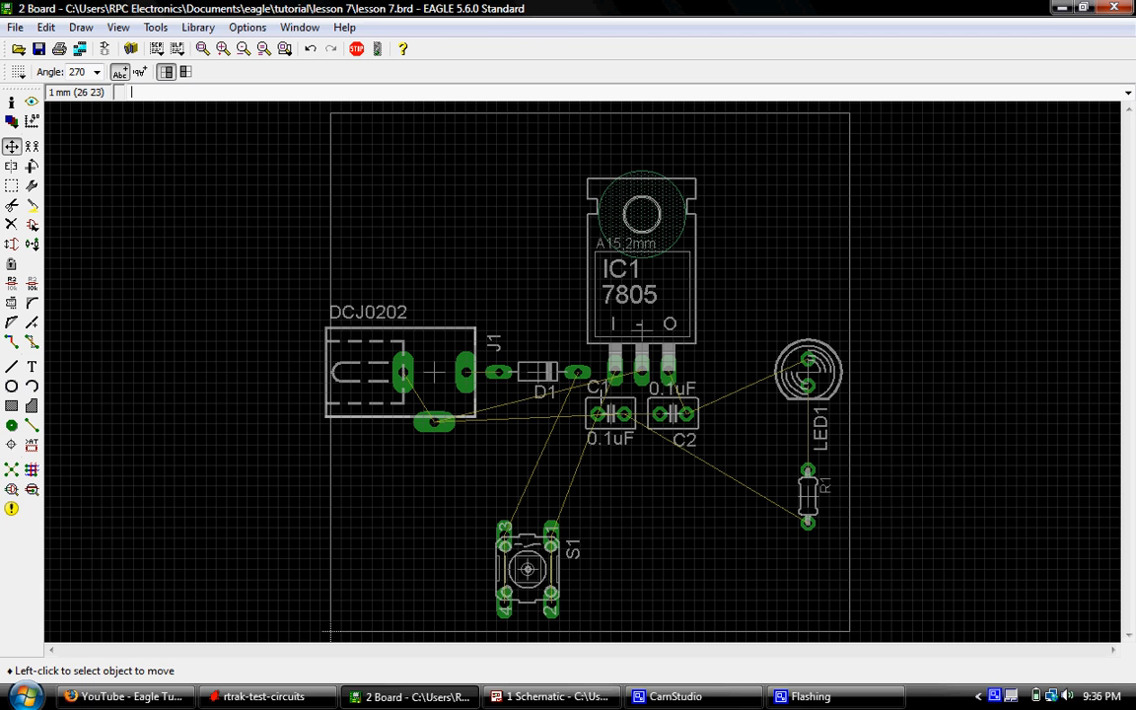
{"action": "scroll", "coordinate": [550, 399], "scroll_direction": "up", "scroll_amount": 2}
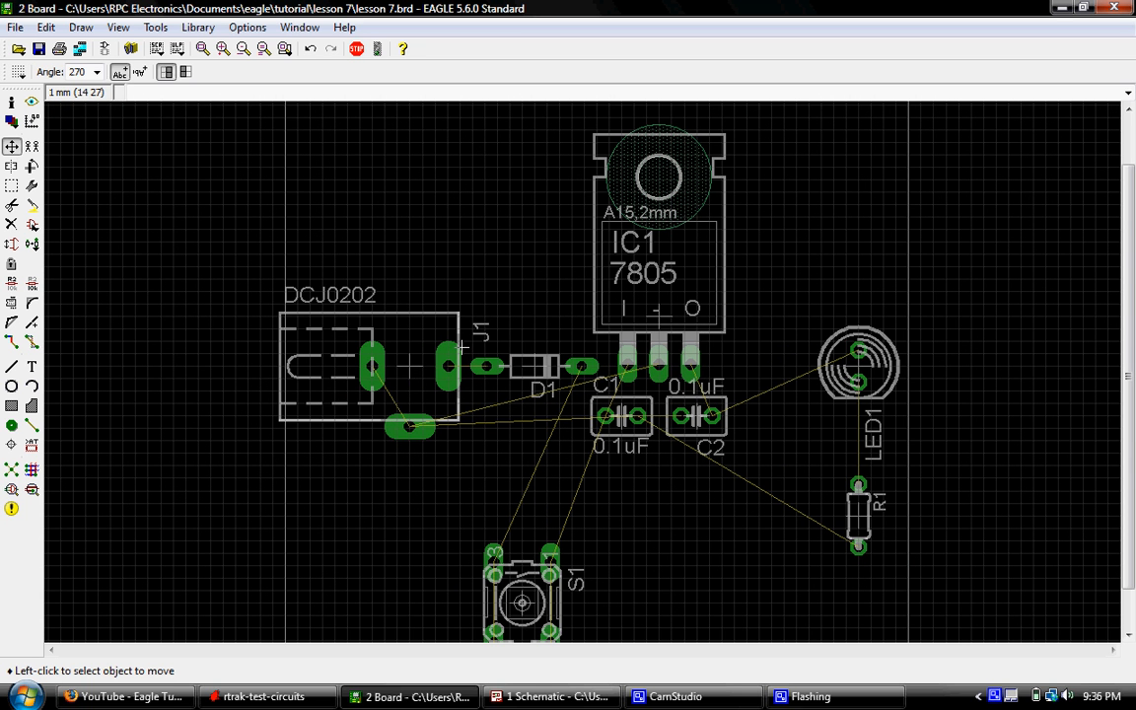
{"action": "scroll", "coordinate": [462, 345], "scroll_direction": "up", "scroll_amount": 3}
{"action": "scroll", "coordinate": [424, 351], "scroll_direction": "down", "scroll_amount": 1}
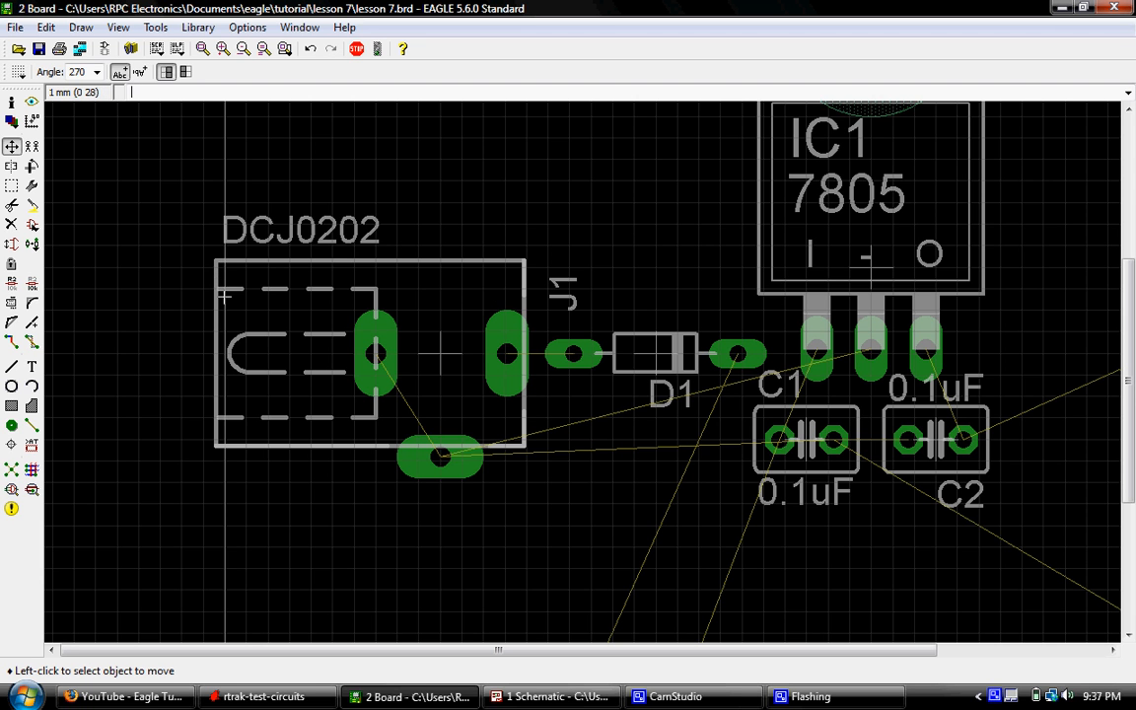
{"action": "left_click", "coordinate": [18, 72]}
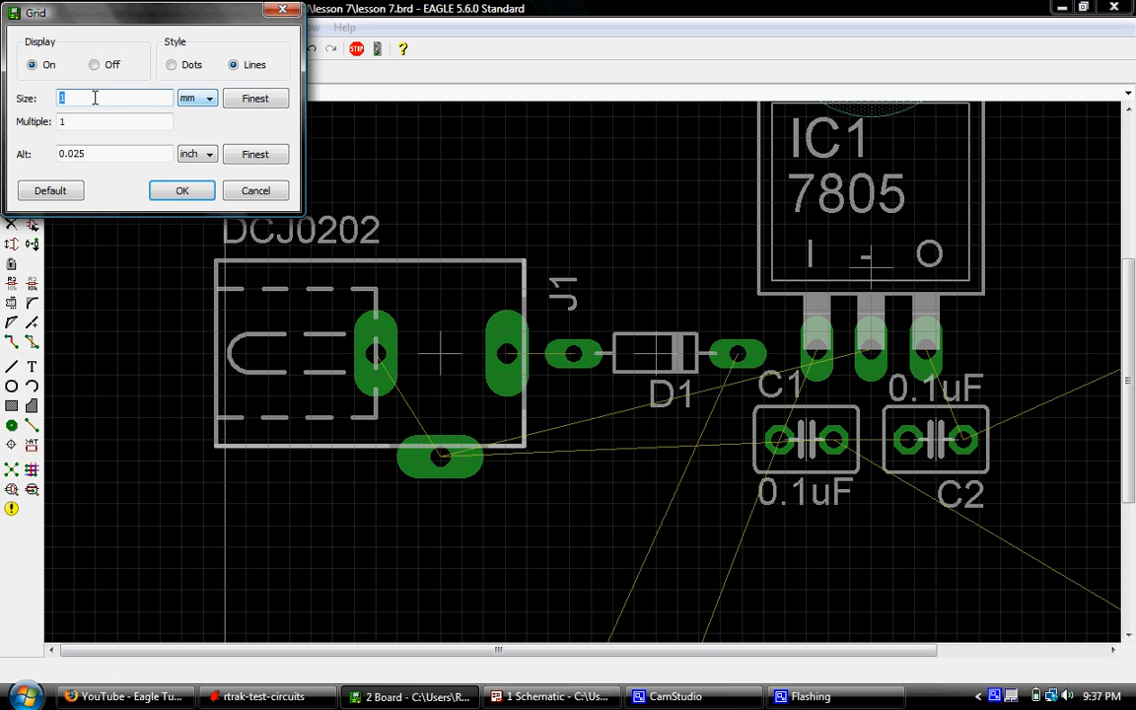
{"action": "left_click_drag", "start_coordinate": [77, 98], "coordinate": [4, 117]}
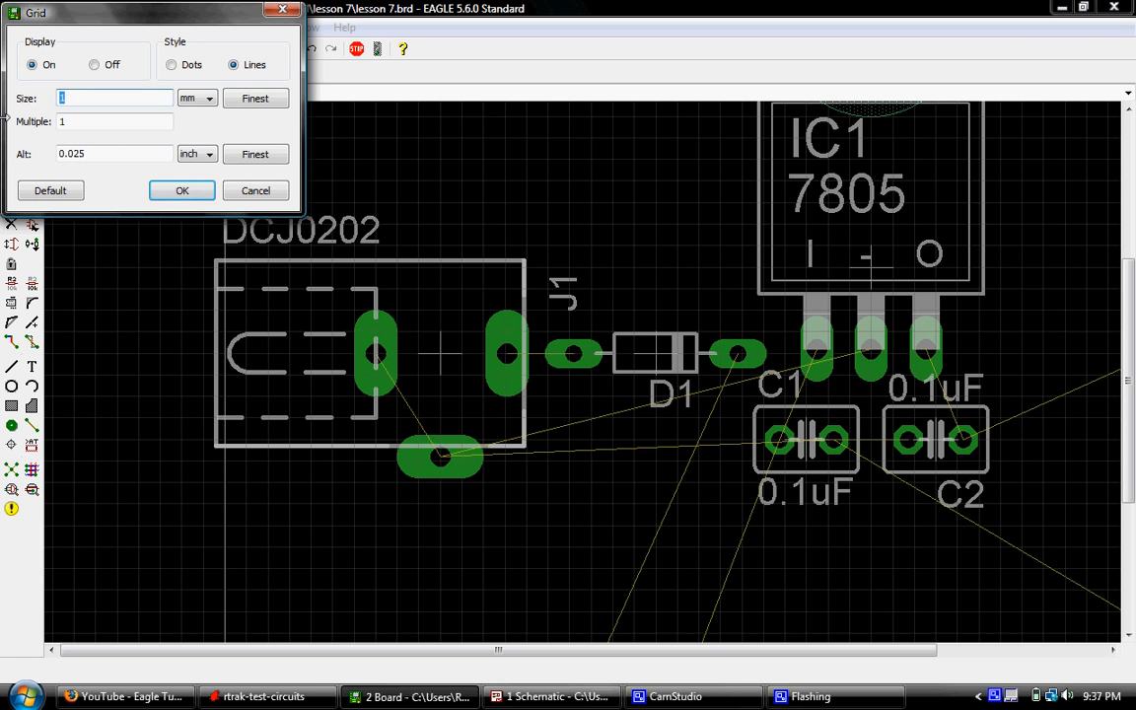
{"action": "left_click", "coordinate": [182, 191]}
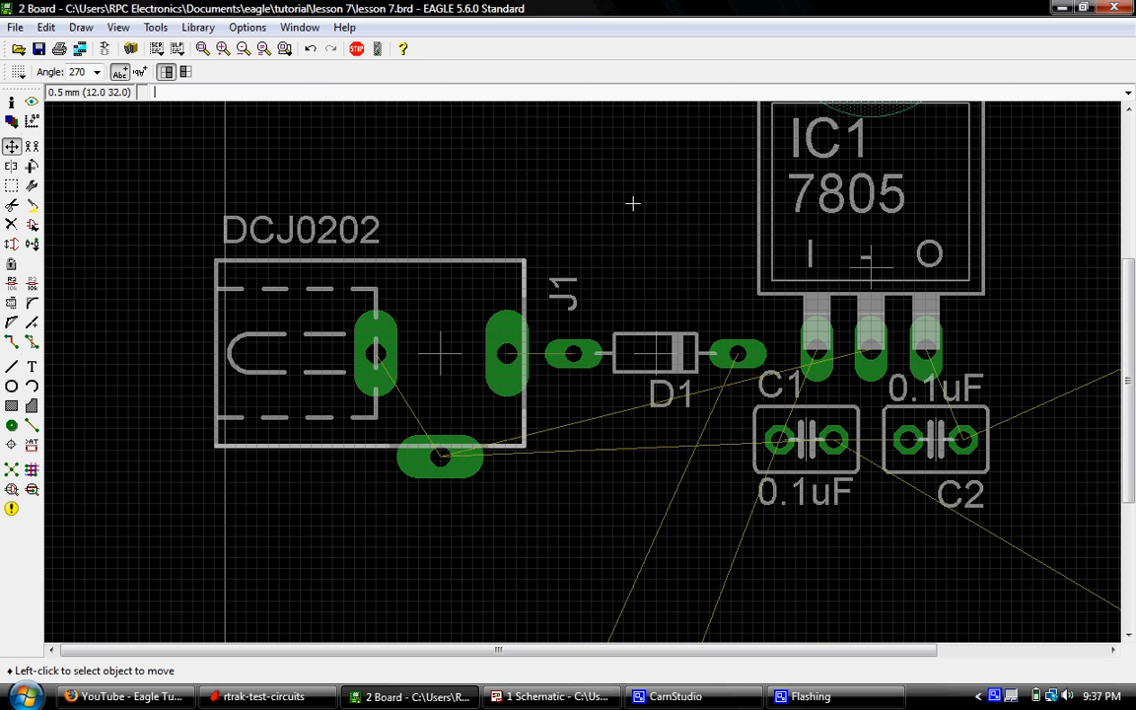
- Move jack J1 0.5 mm to the right so its left side lines up with the board outline's left edge
{"action": "scroll", "coordinate": [441, 464], "scroll_direction": "up", "scroll_amount": 3}
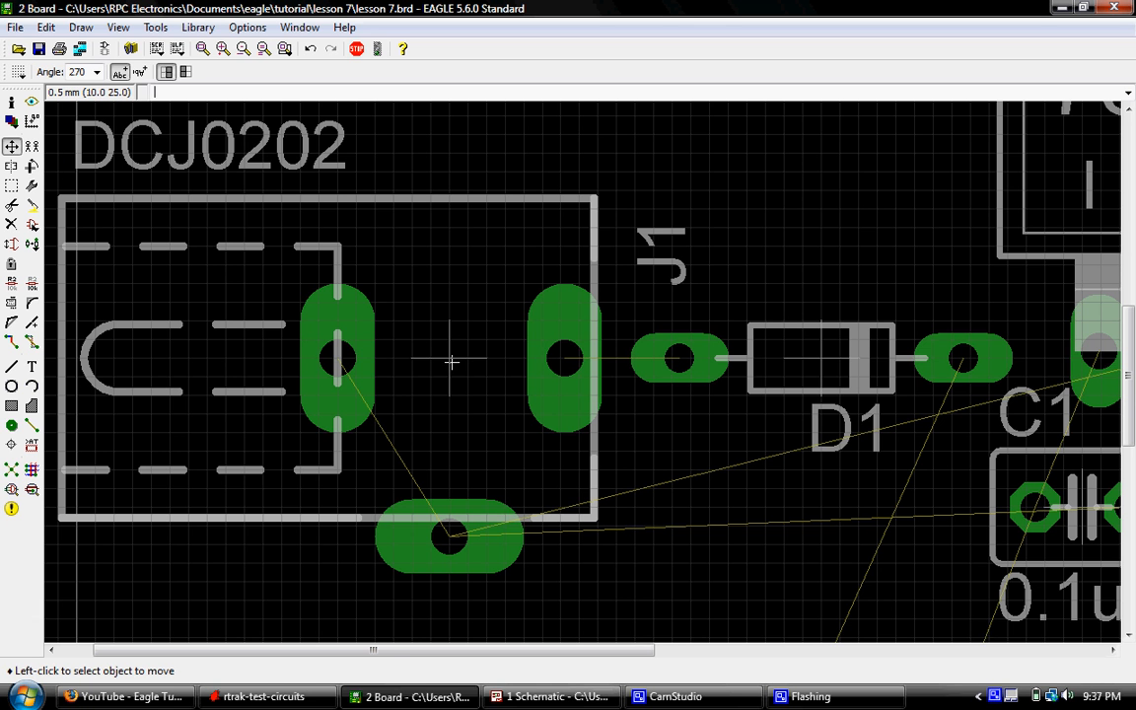
{"action": "scroll", "coordinate": [452, 357], "scroll_direction": "down", "scroll_amount": 1}
{"action": "scroll", "coordinate": [461, 357], "scroll_direction": "up", "scroll_amount": 1}
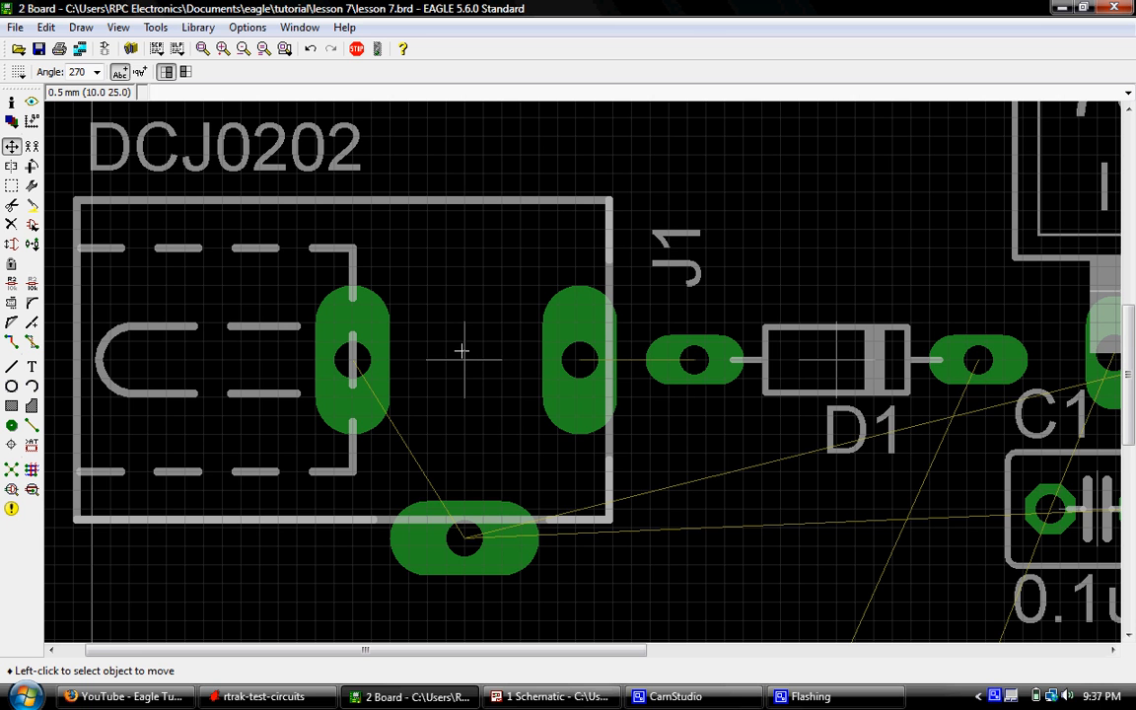
{"action": "left_click", "coordinate": [465, 361]}
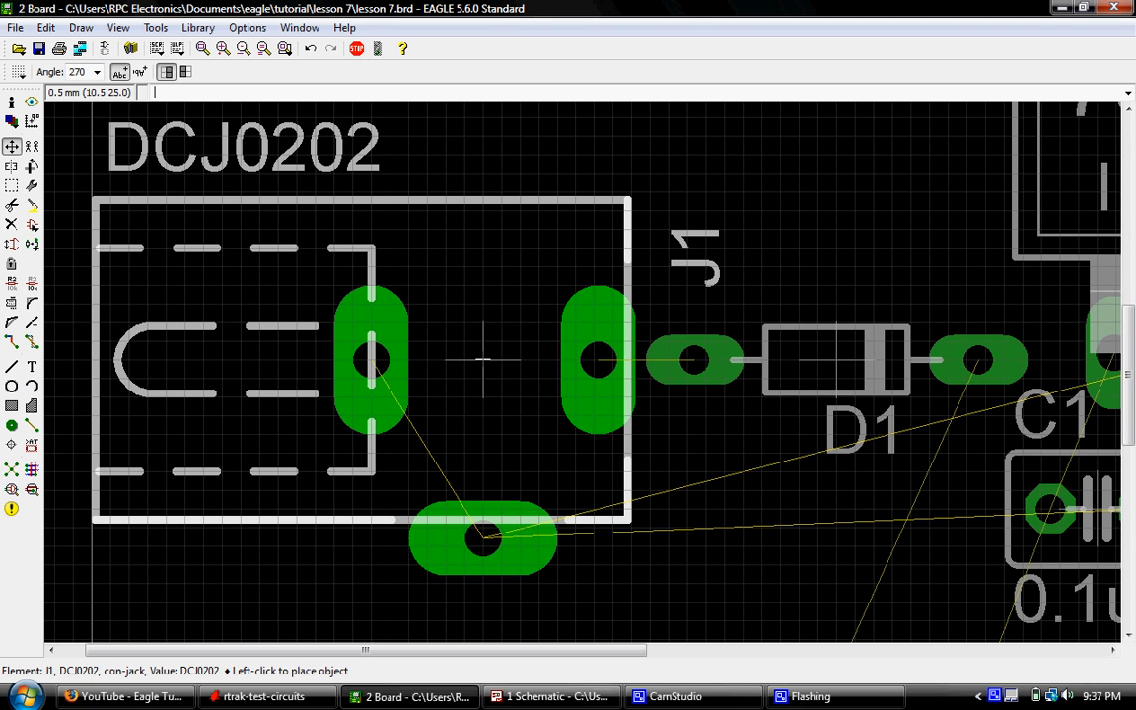
{"action": "left_click", "coordinate": [483, 360]}
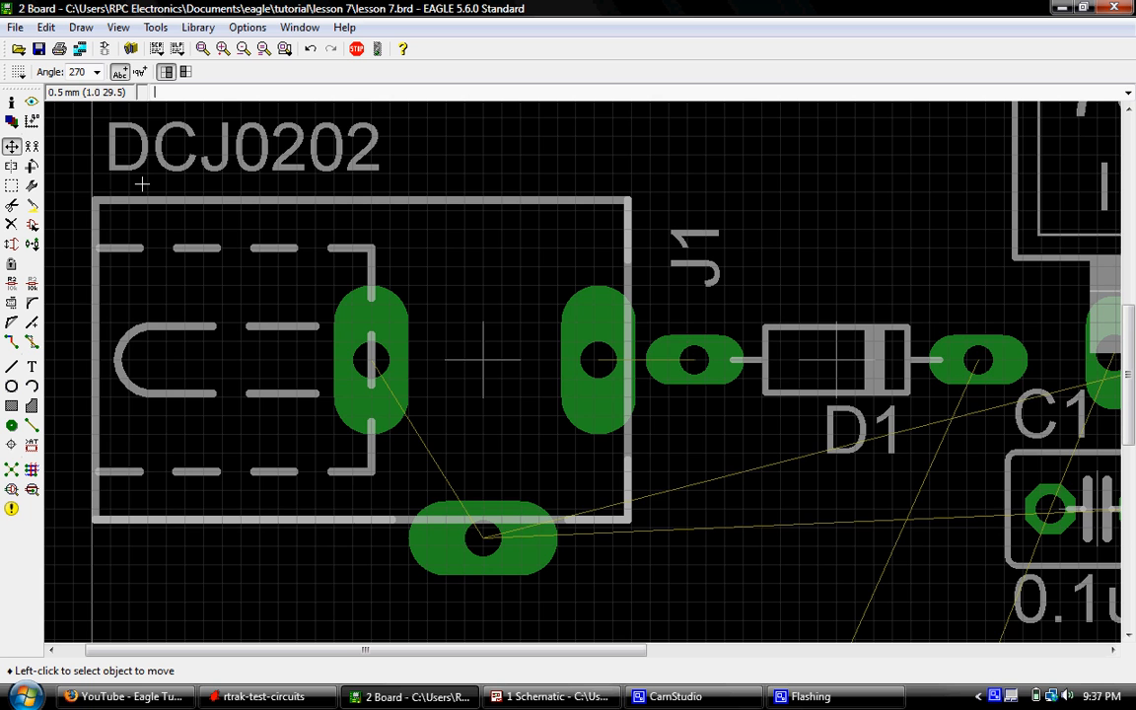
- Move diode D1 0.5 mm to the right, away from J1's pad, keeping it level with the jack
{"action": "scroll", "coordinate": [119, 146], "scroll_direction": "down", "scroll_amount": 2}
{"action": "scroll", "coordinate": [484, 286], "scroll_direction": "up", "scroll_amount": 3}
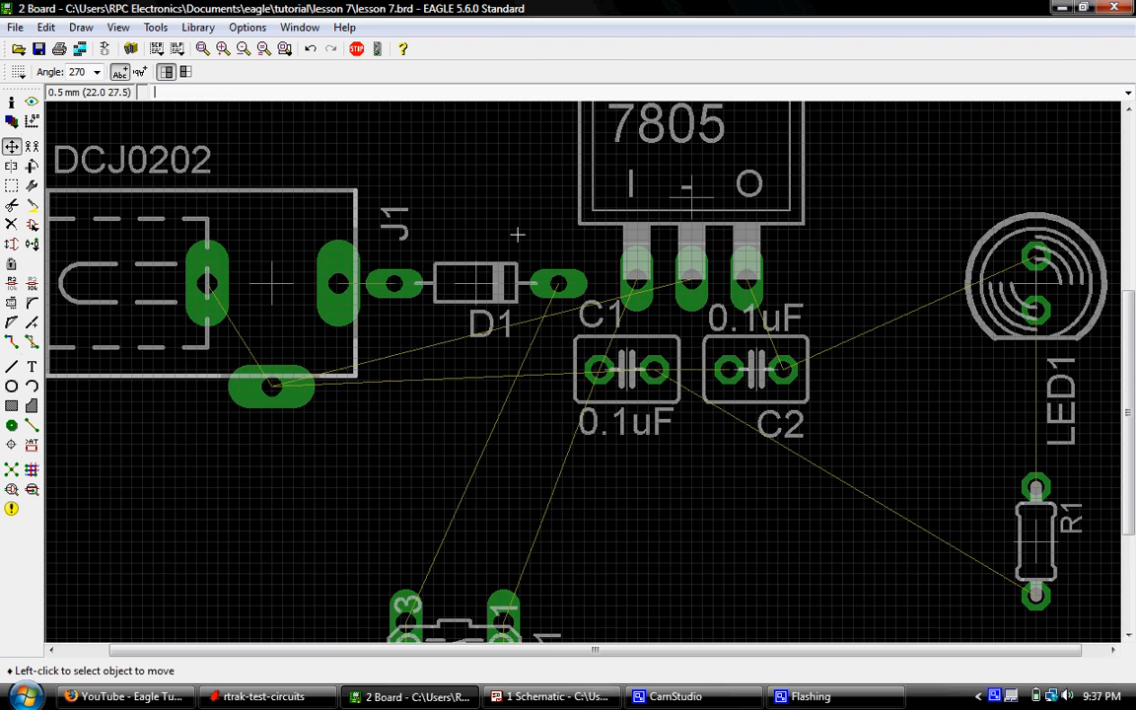
{"action": "scroll", "coordinate": [484, 286], "scroll_direction": "up", "scroll_amount": 1}
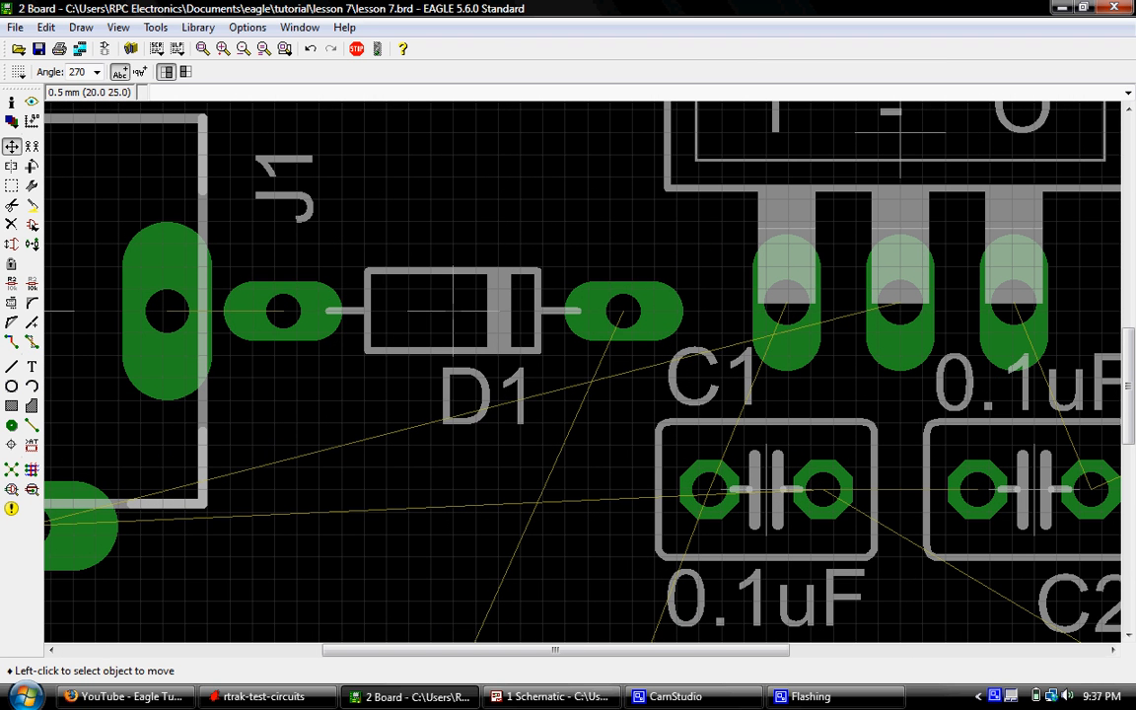
{"action": "left_click", "coordinate": [454, 311]}
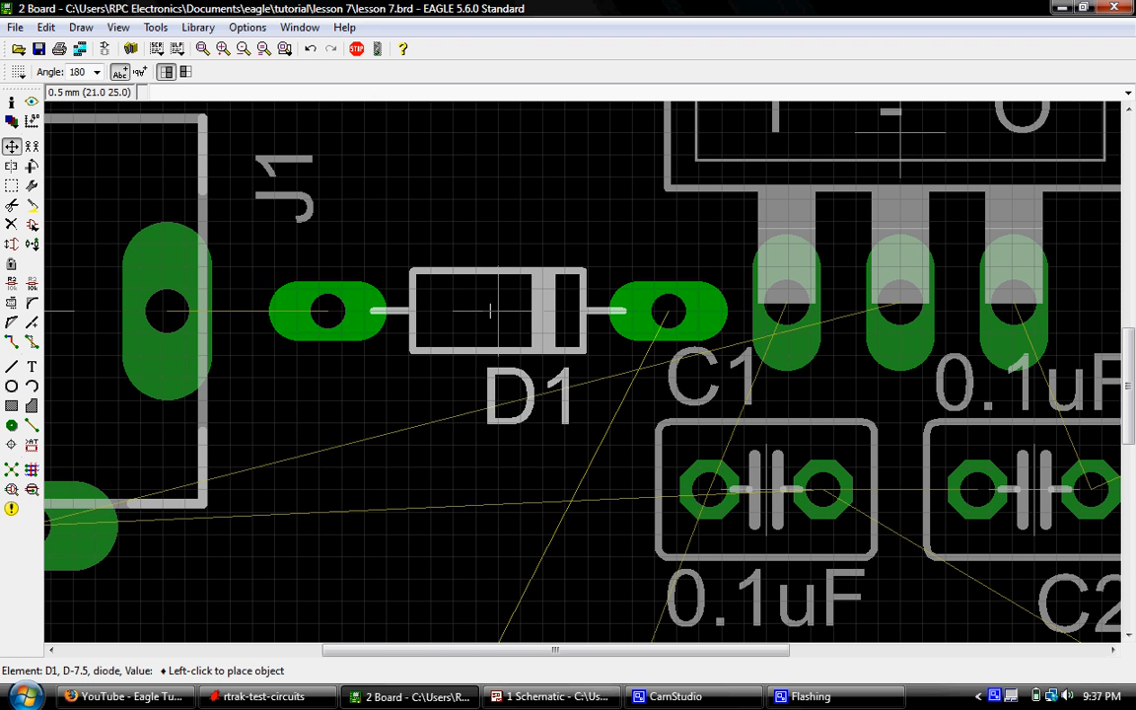
{"action": "left_click", "coordinate": [475, 311]}
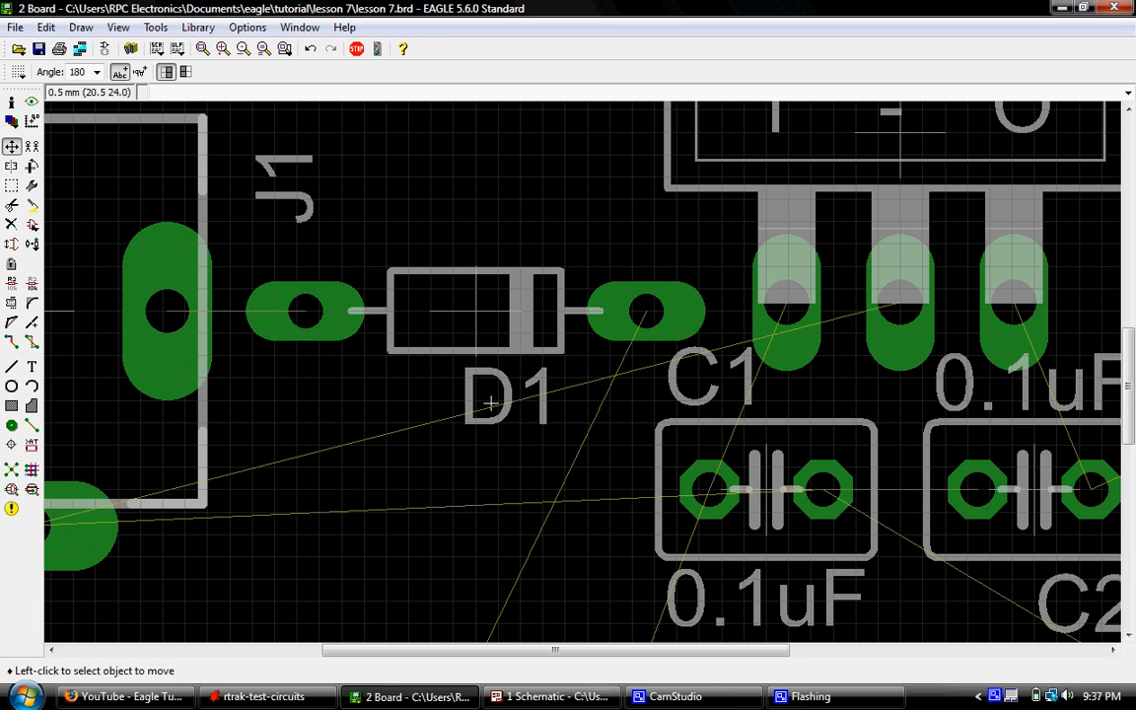
- Examine the complete component placement and airwires within the board outline
{"action": "scroll", "coordinate": [476, 314], "scroll_direction": "down", "scroll_amount": 2}
{"action": "scroll", "coordinate": [615, 333], "scroll_direction": "down", "scroll_amount": 3}
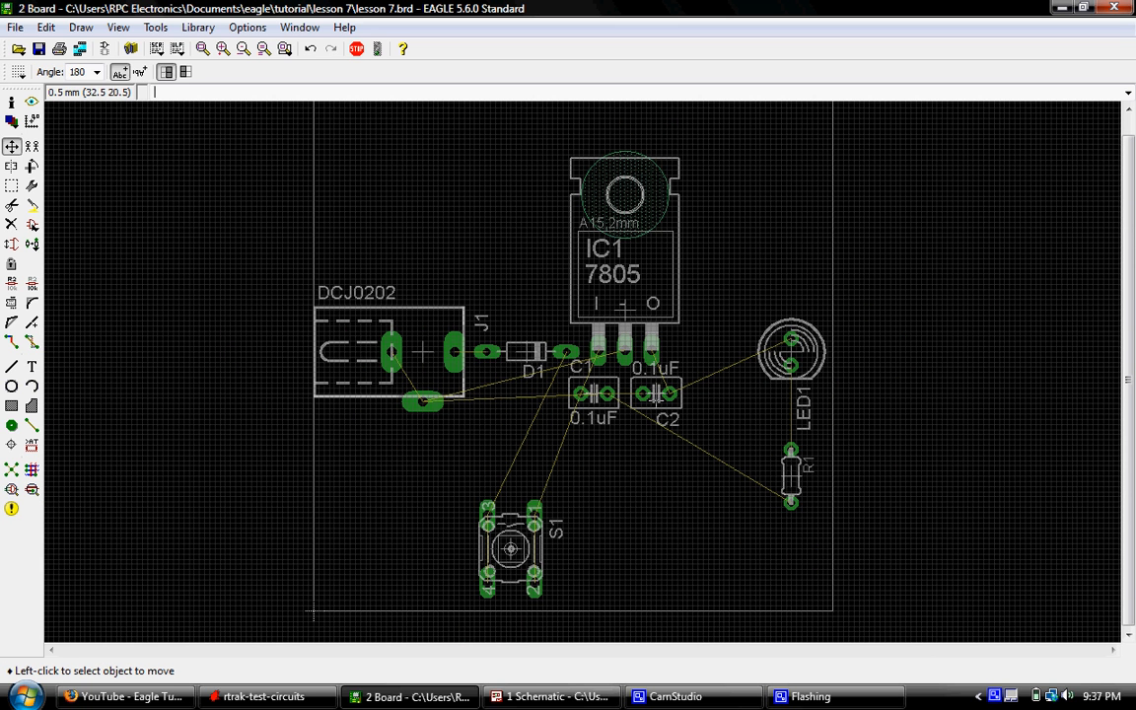
{"action": "scroll", "coordinate": [650, 435], "scroll_direction": "down", "scroll_amount": 1}
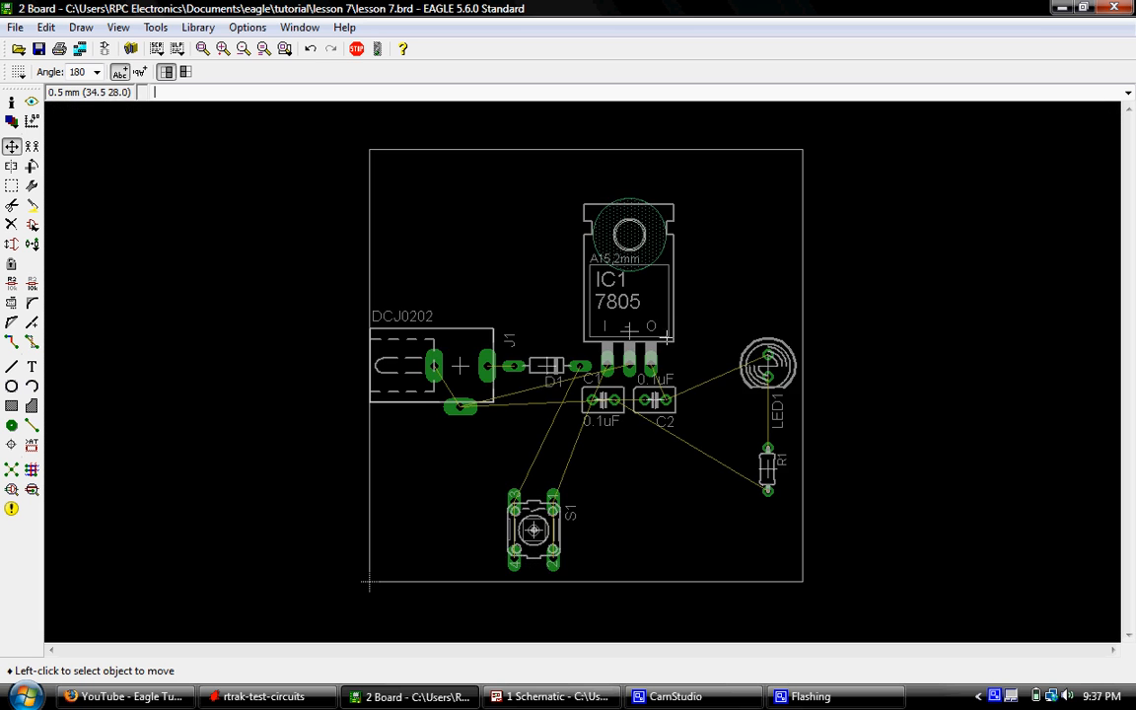
{"action": "scroll", "coordinate": [666, 338], "scroll_direction": "up", "scroll_amount": 3}
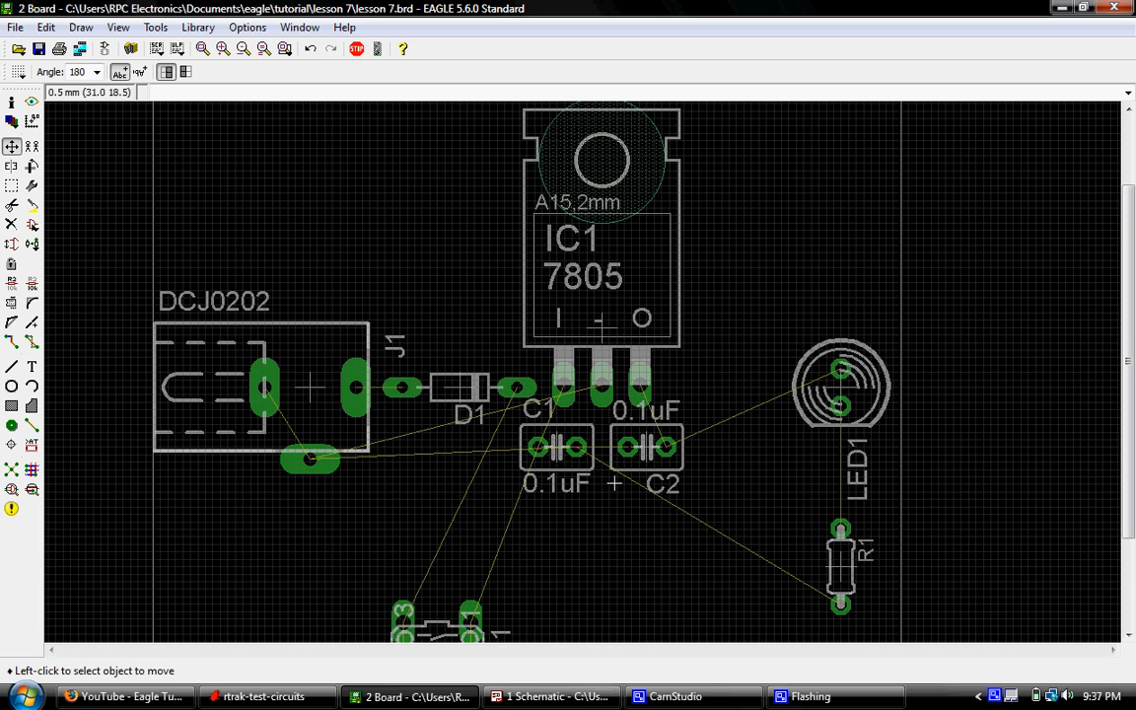
{"action": "scroll", "coordinate": [592, 488], "scroll_direction": "down", "scroll_amount": 1}
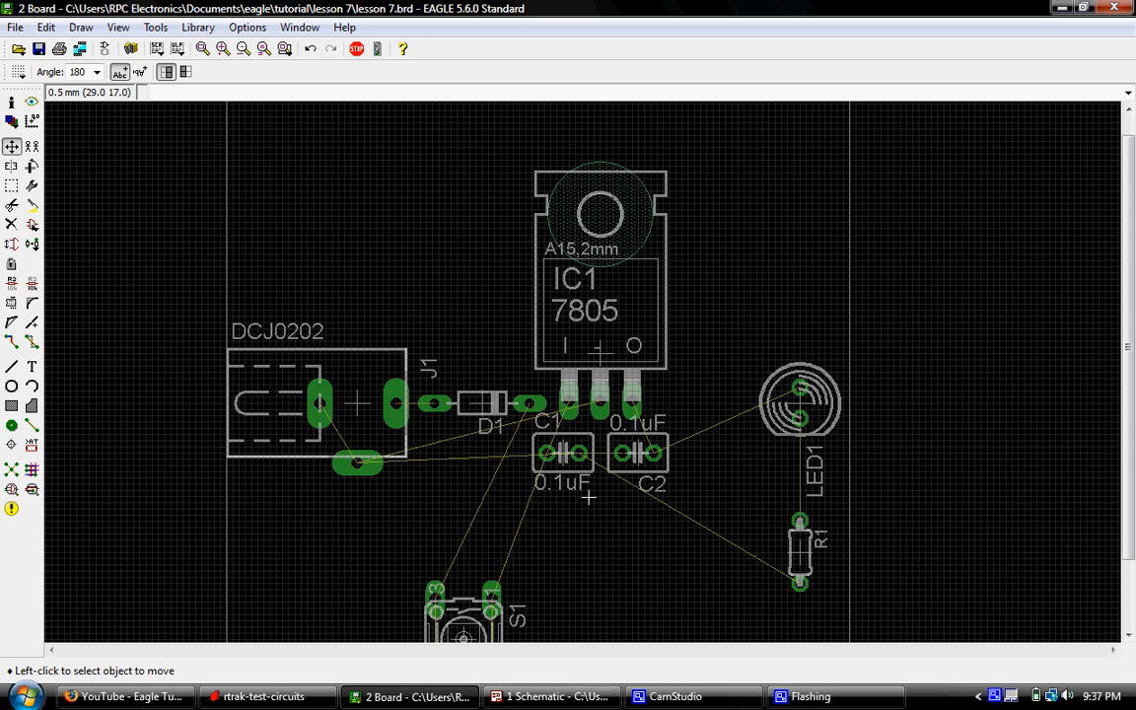
{"action": "scroll", "coordinate": [629, 299], "scroll_direction": "down", "scroll_amount": 1}
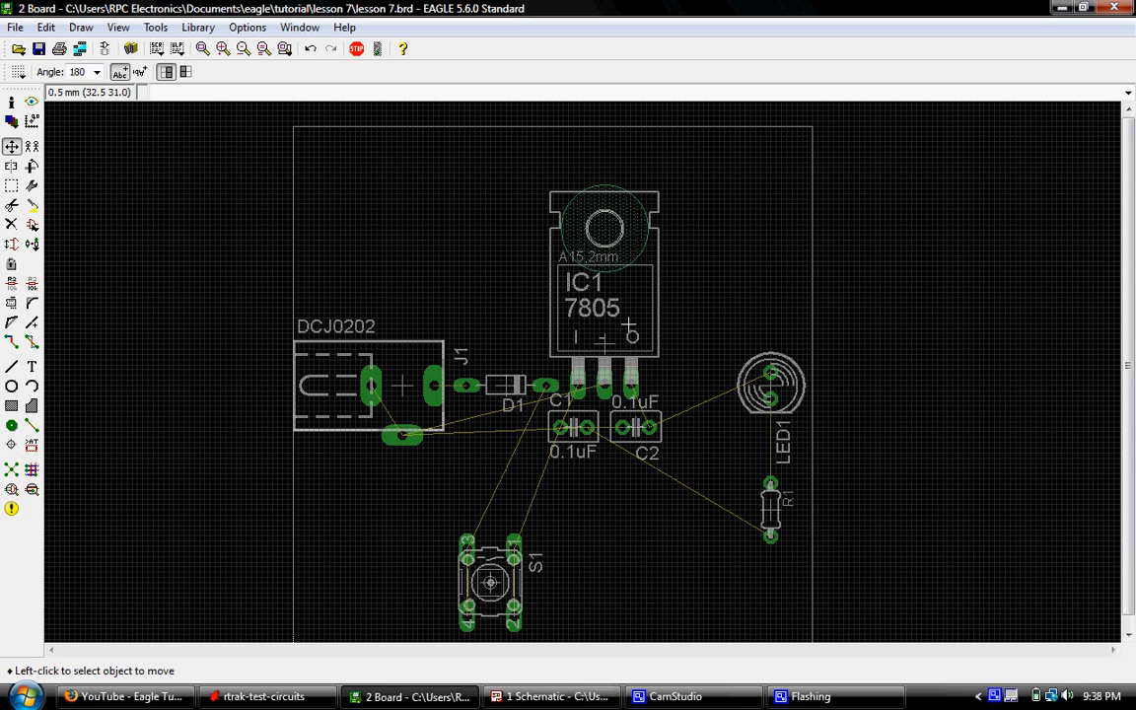
{"action": "scroll", "coordinate": [628, 315], "scroll_direction": "down", "scroll_amount": 1}
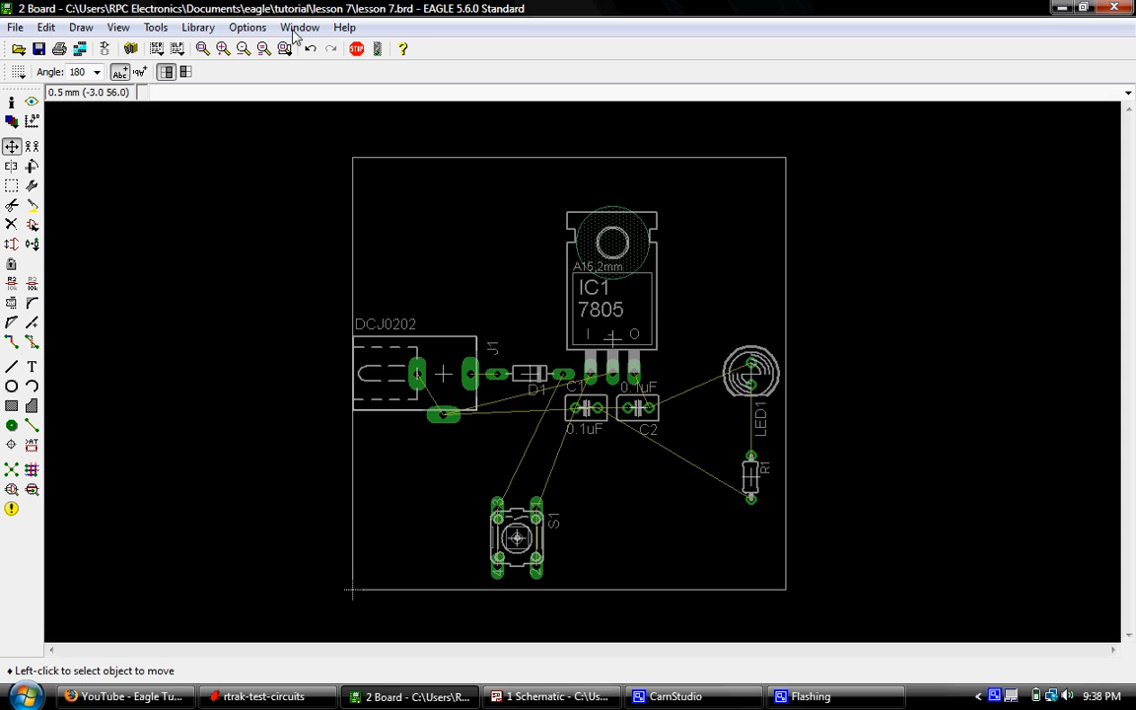
{"action": "left_click", "coordinate": [202, 49]}
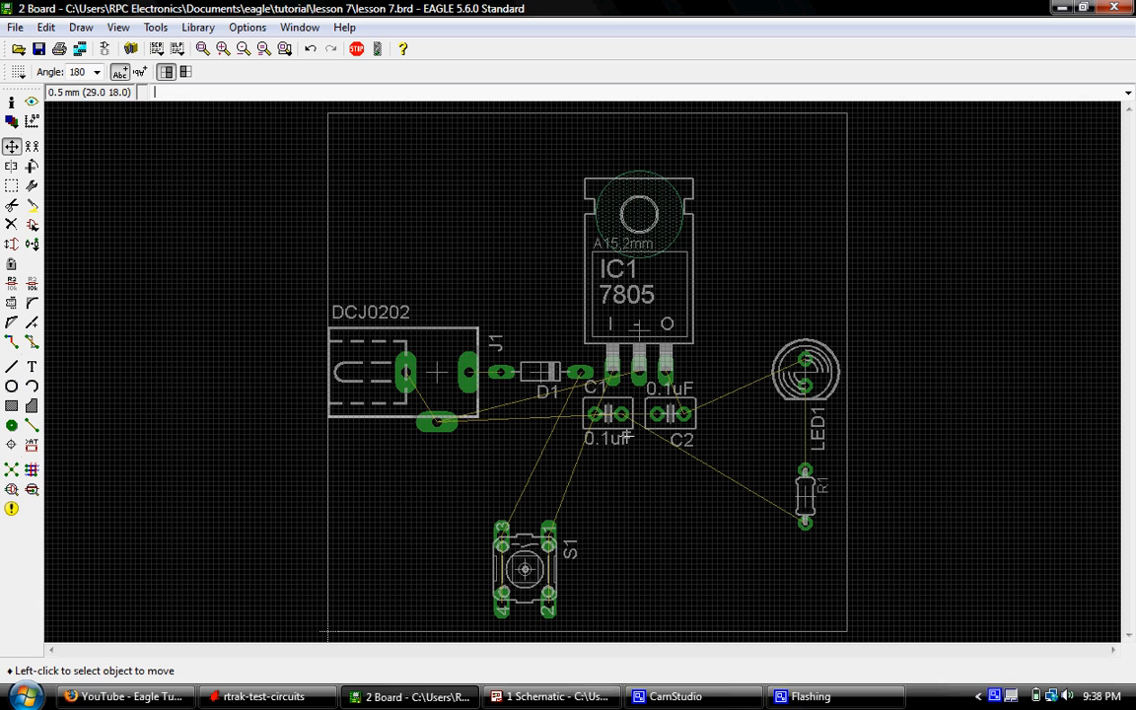
{"action": "left_click", "coordinate": [797, 697]}
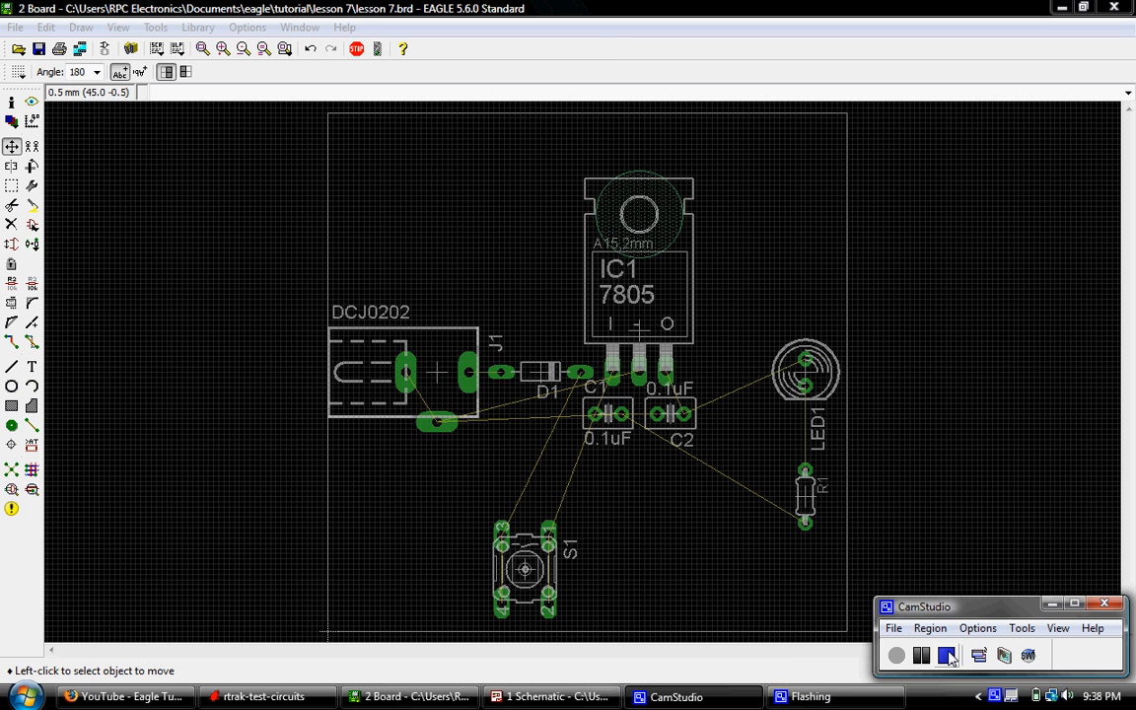